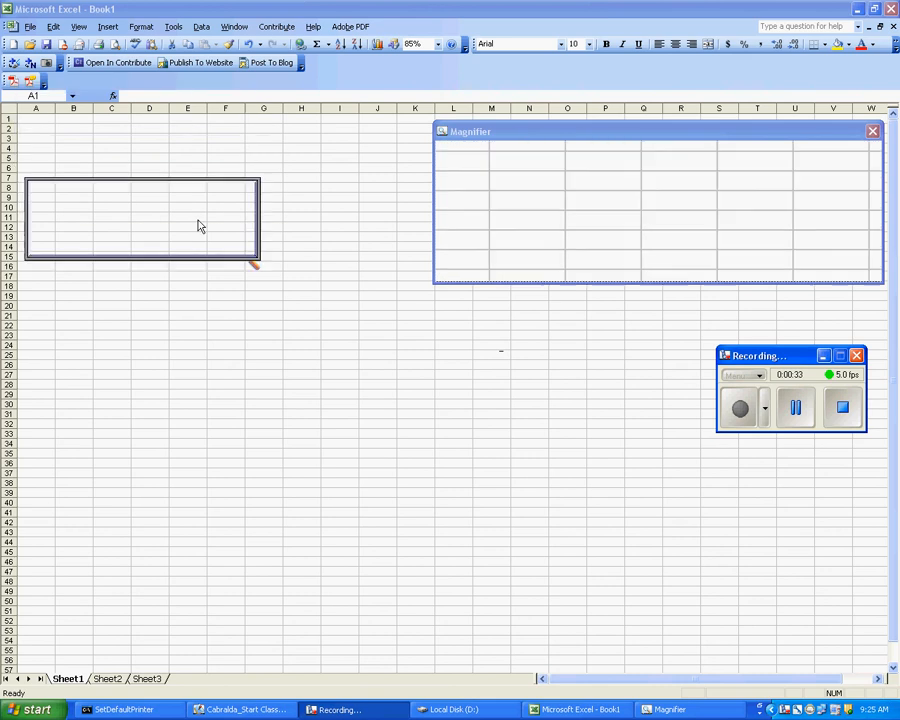
# - Enter the amounts 51.20, 60 and 80 in cells B1 to B3
pyautogui.click(63, 120)
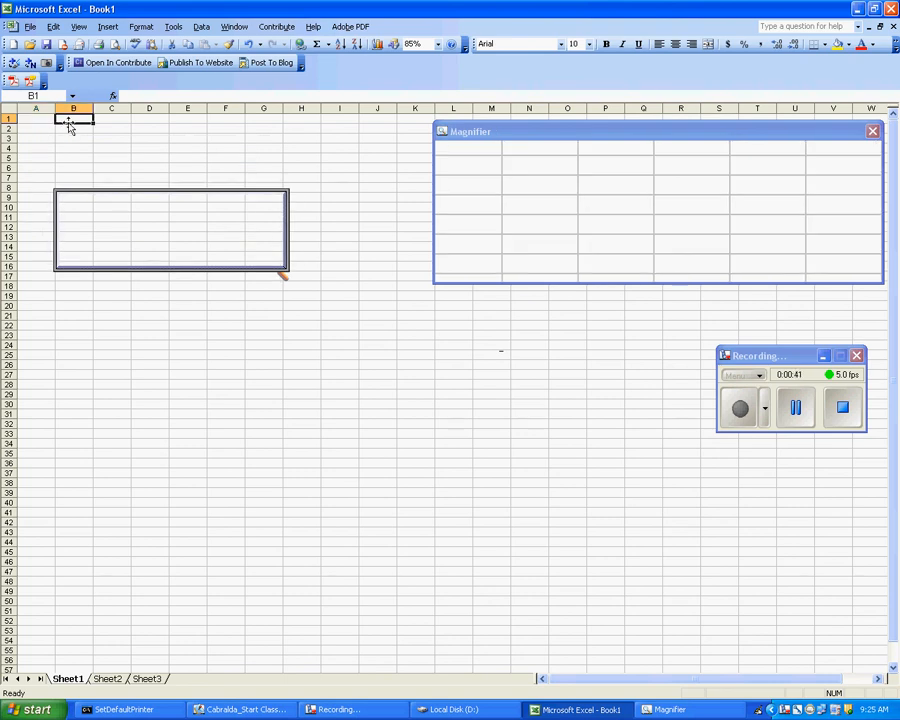
pyautogui.write('51.20')
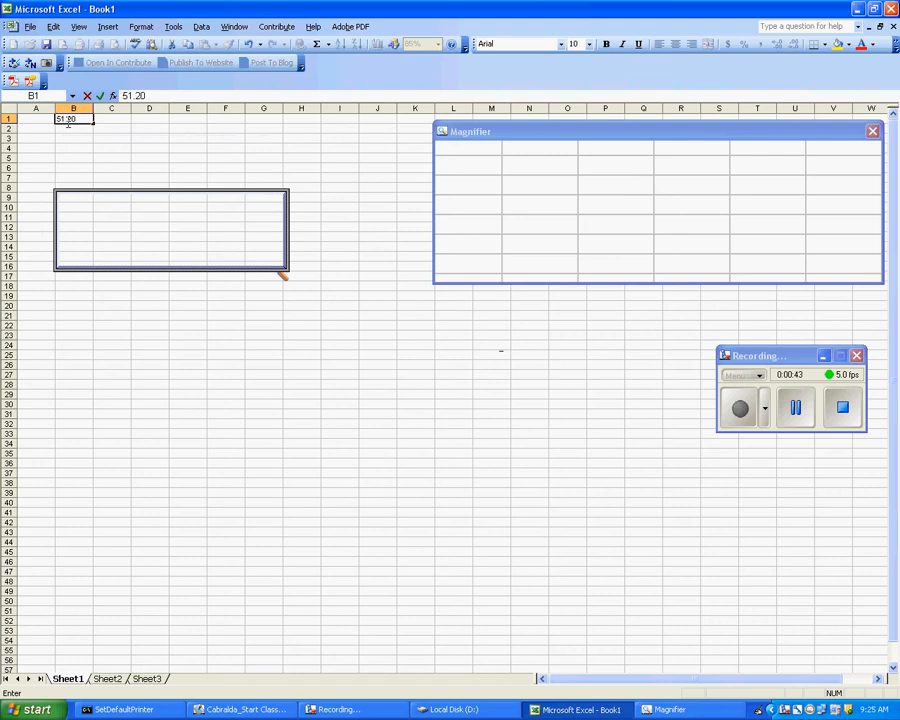
pyautogui.press('Return')
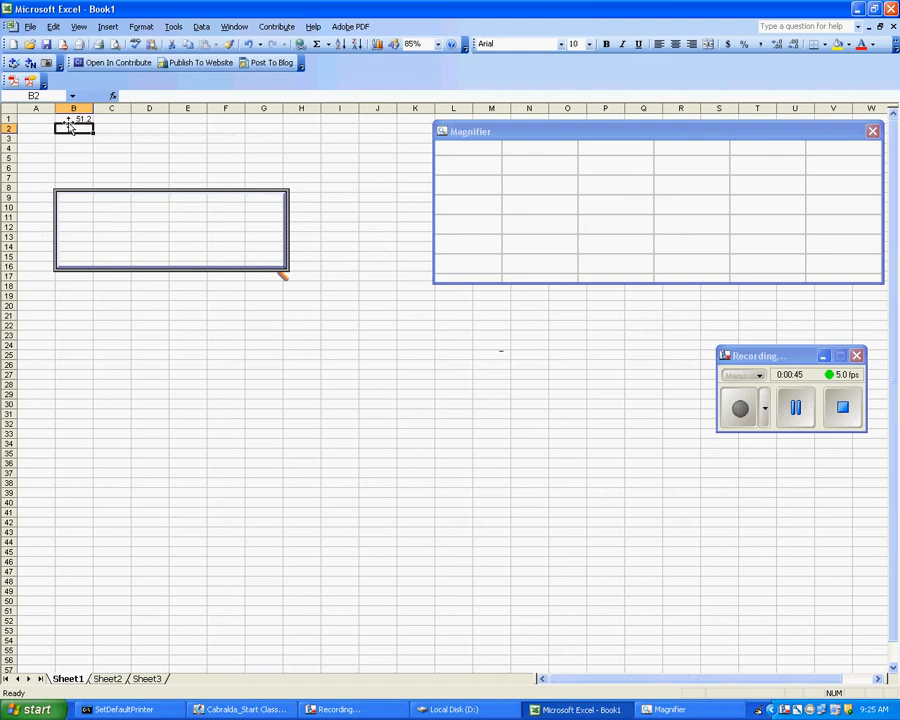
pyautogui.write('60')
pyautogui.press('Return')
pyautogui.write('80')
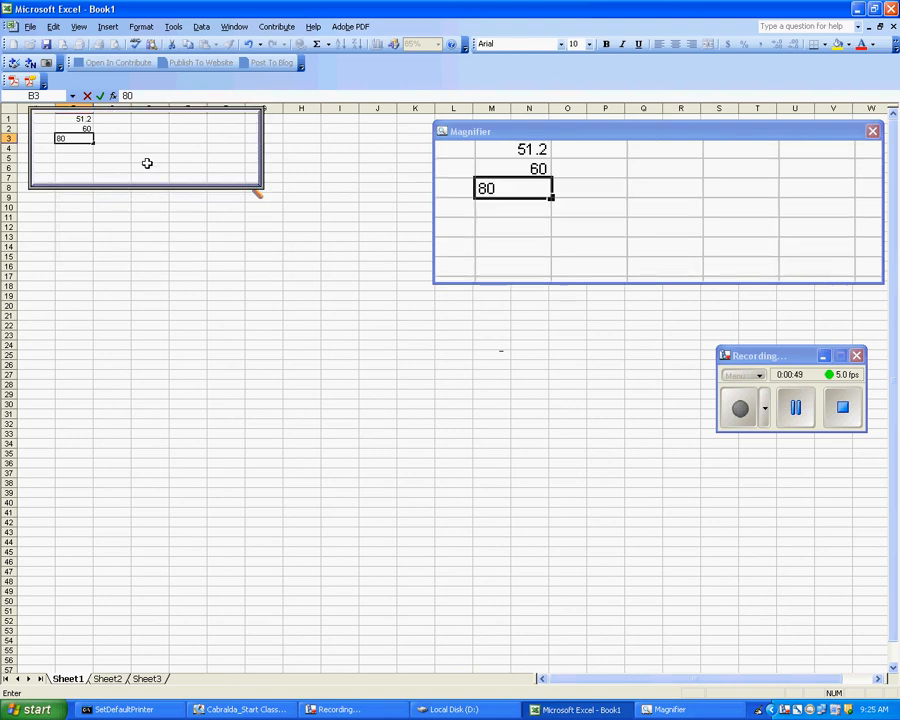
pyautogui.click(146, 296)
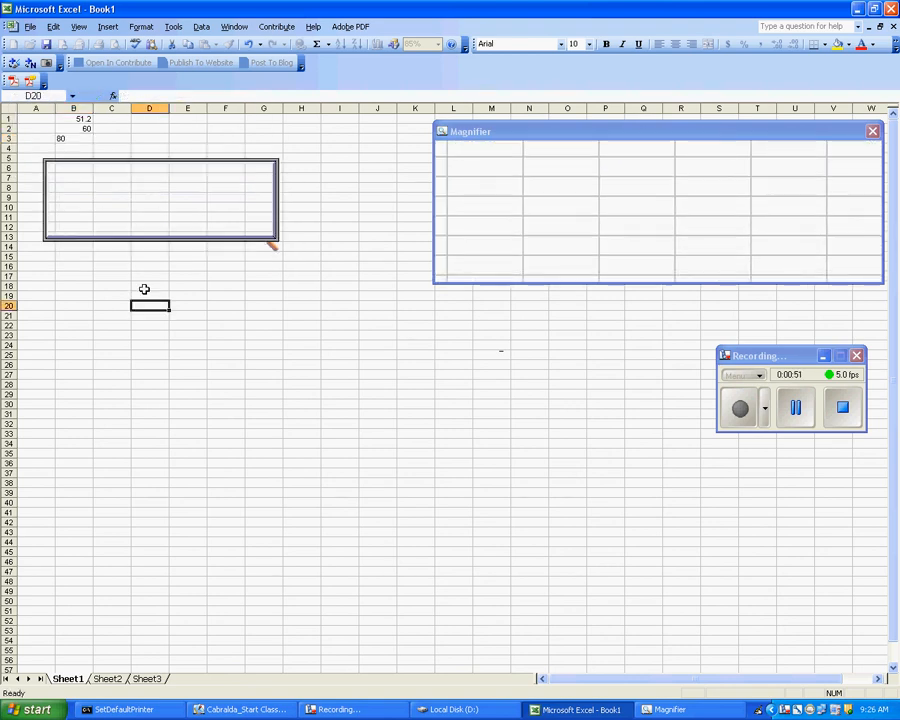
# - Apply the currency style to all of column B and total B1:B3 in cell B4 with a SUM formula
pyautogui.click(80, 107)
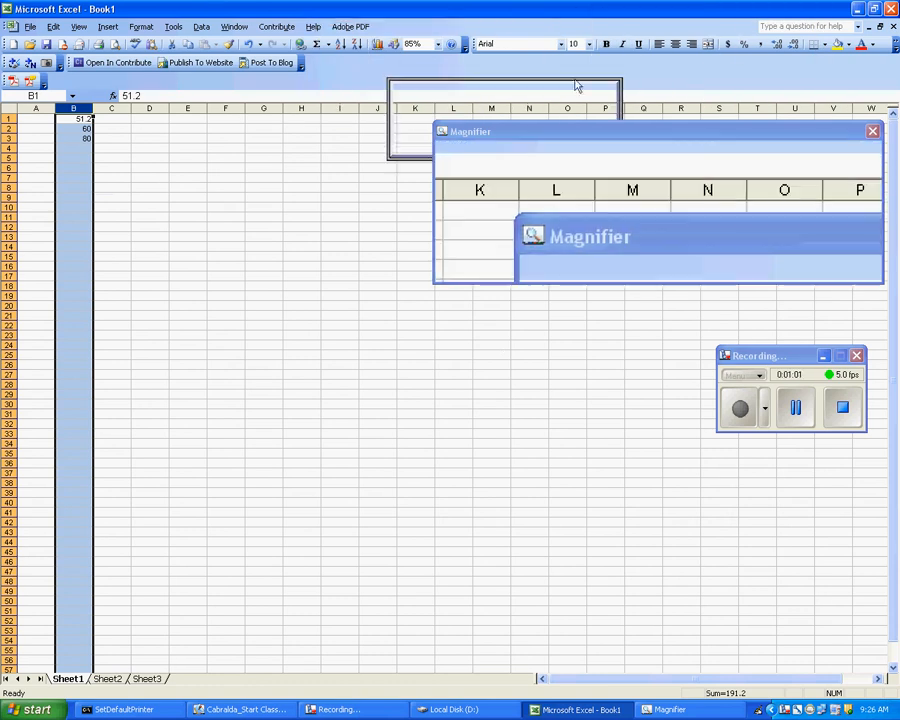
pyautogui.click(727, 44)
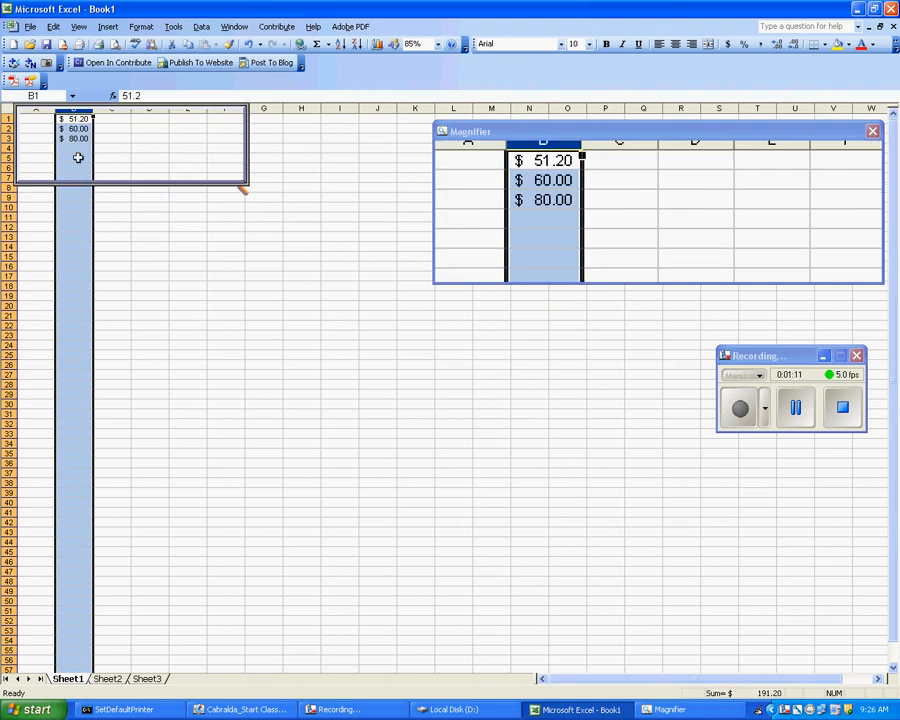
pyautogui.click(77, 149)
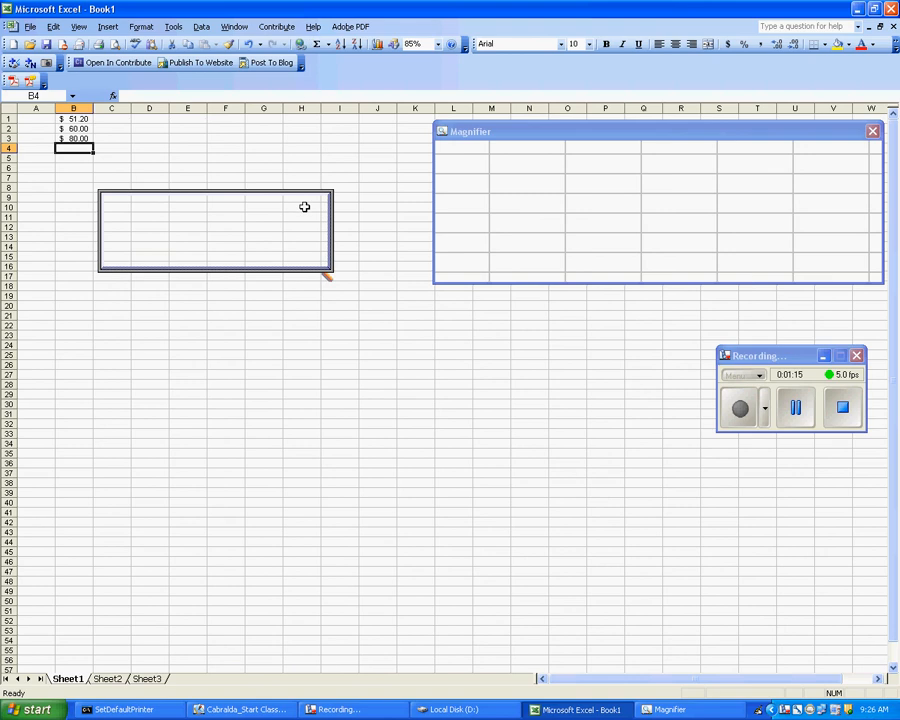
pyautogui.click(318, 46)
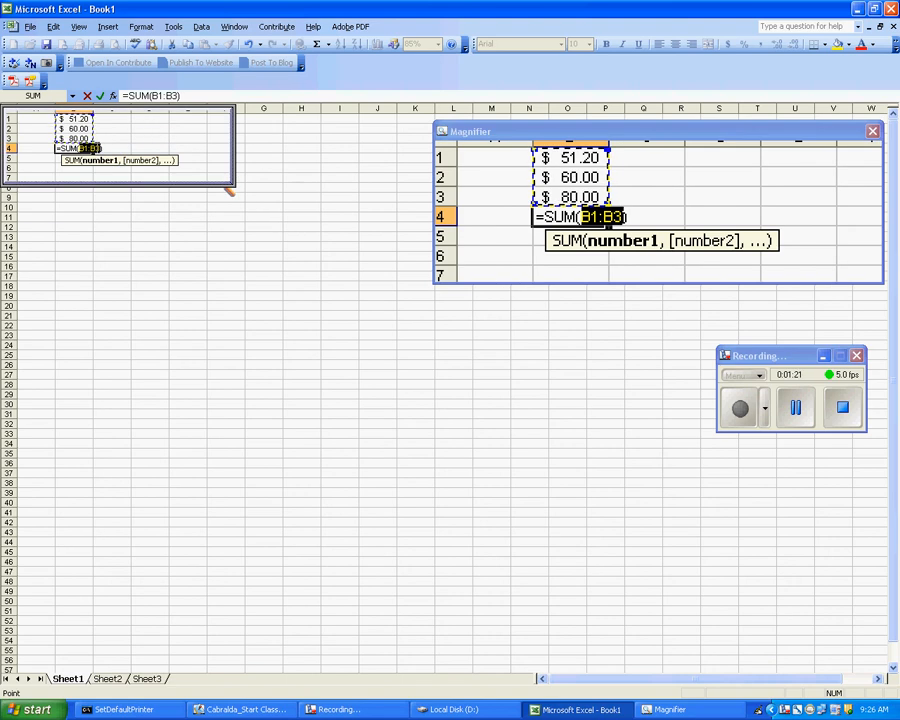
pyautogui.press('Return')
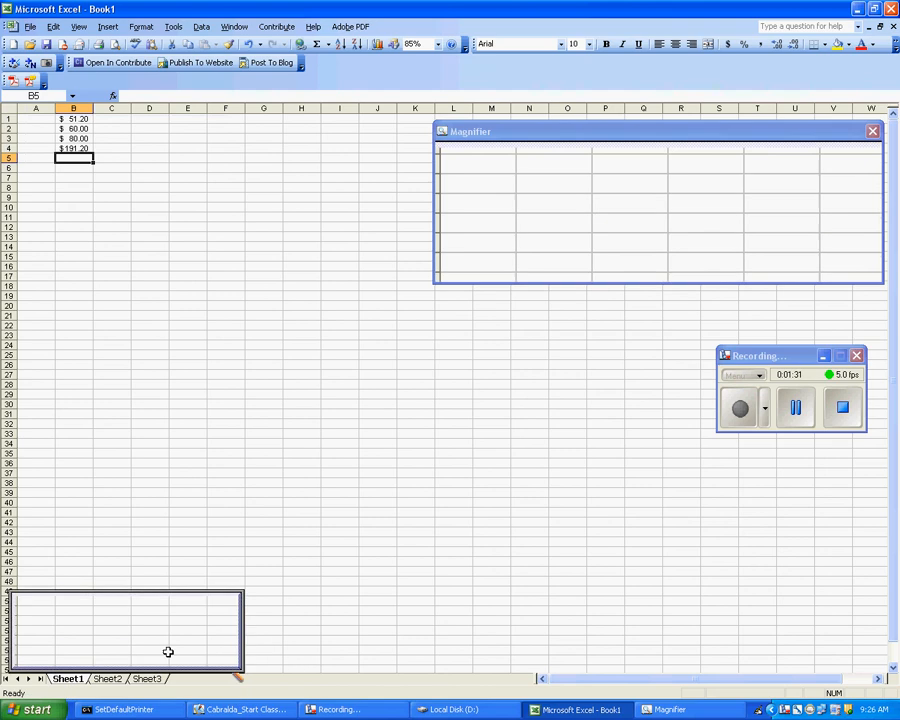
# - Rename Sheet1 as Jan and Sheet2 as Feb
pyautogui.doubleClick(80, 680)
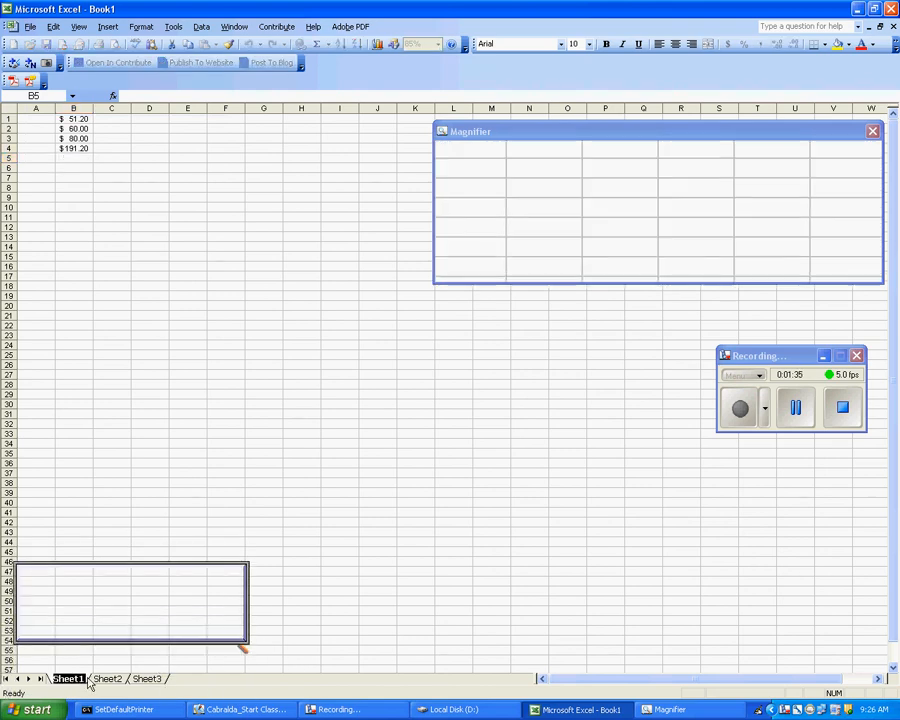
pyautogui.write('K')
pyautogui.press('BackSpace')
pyautogui.write('Jan')
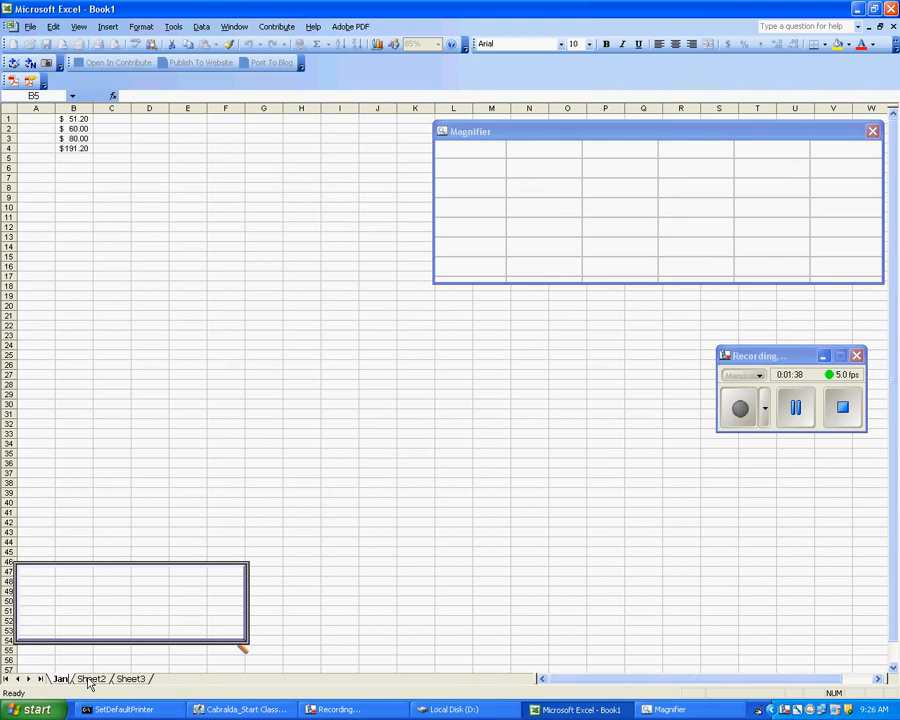
pyautogui.press('Return')
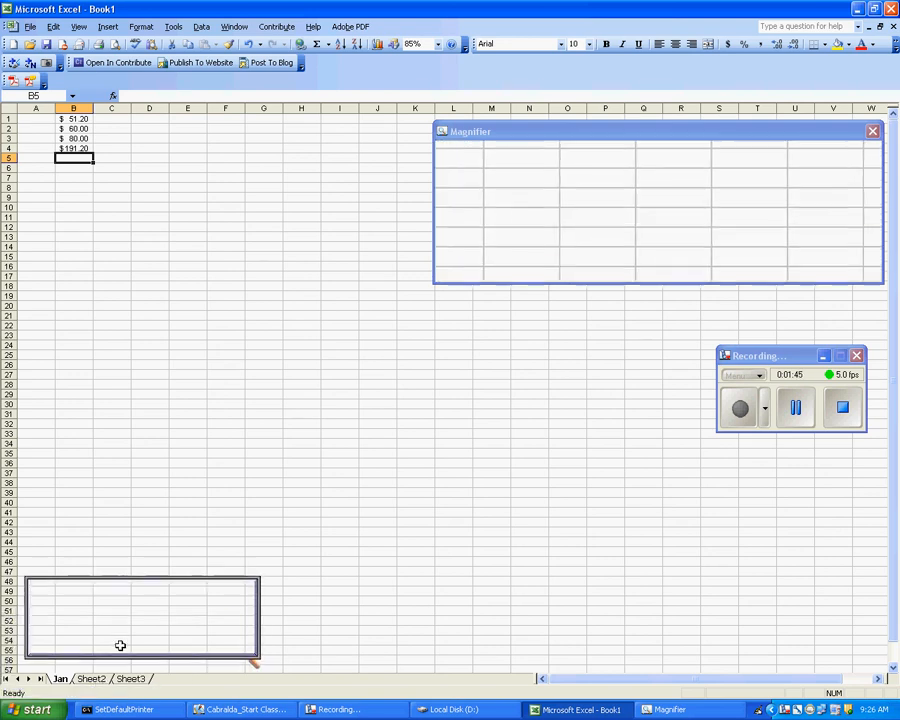
pyautogui.click(91, 679)
pyautogui.write('Feb')
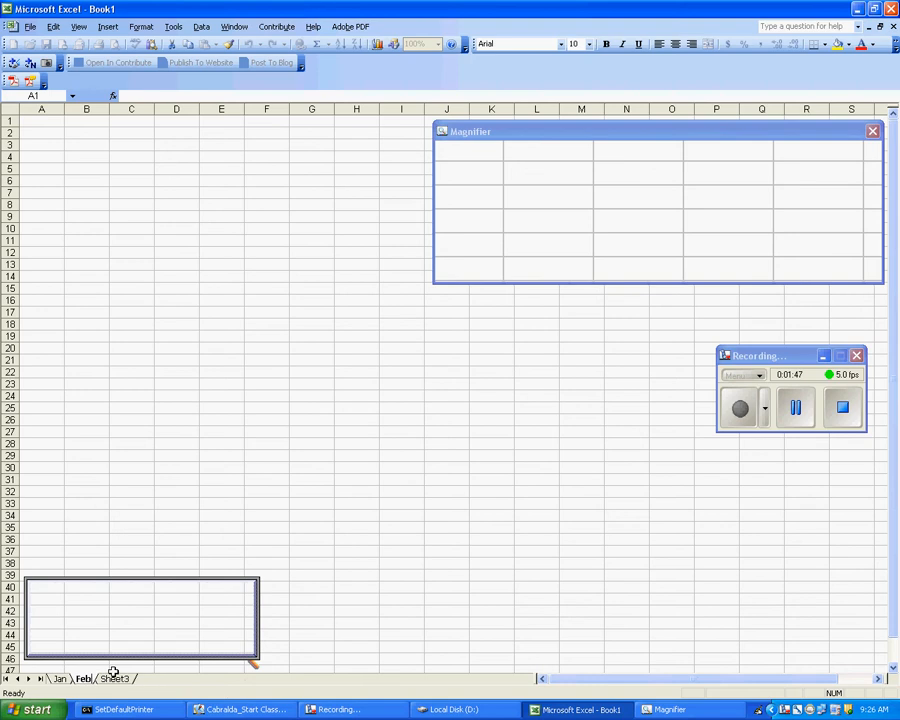
pyautogui.click(341, 637)
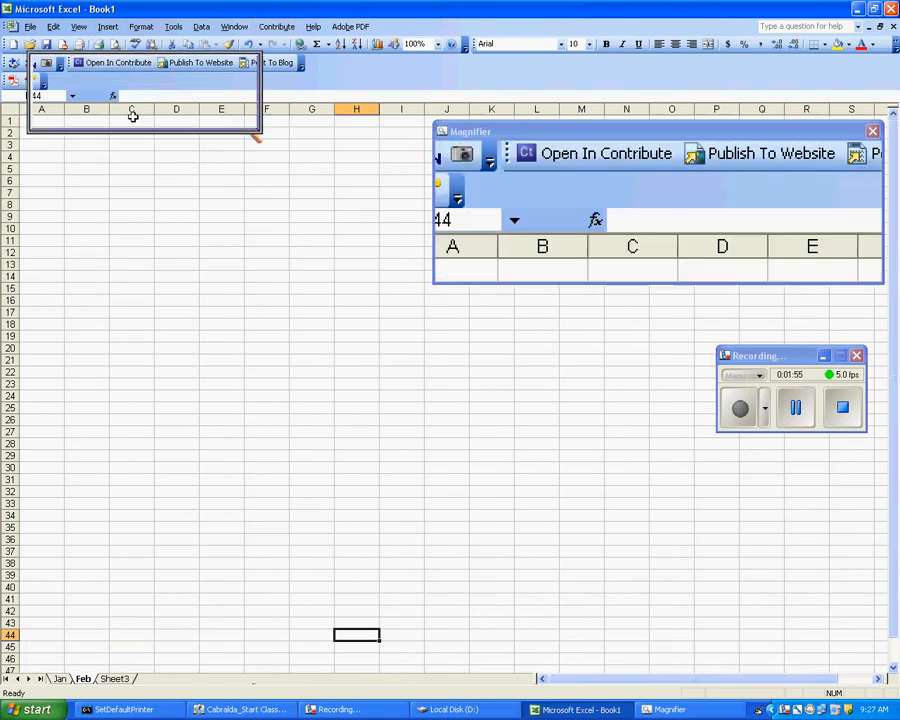
# - Insert a new worksheet and move it to the end of the workbook, after Sheet3
pyautogui.click(107, 26)
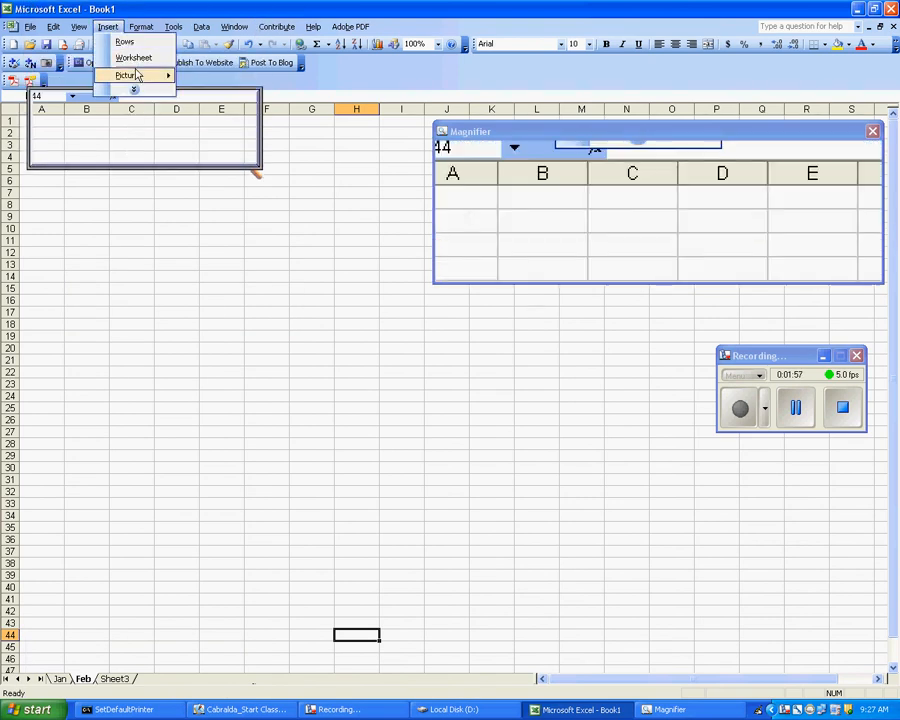
pyautogui.click(133, 57)
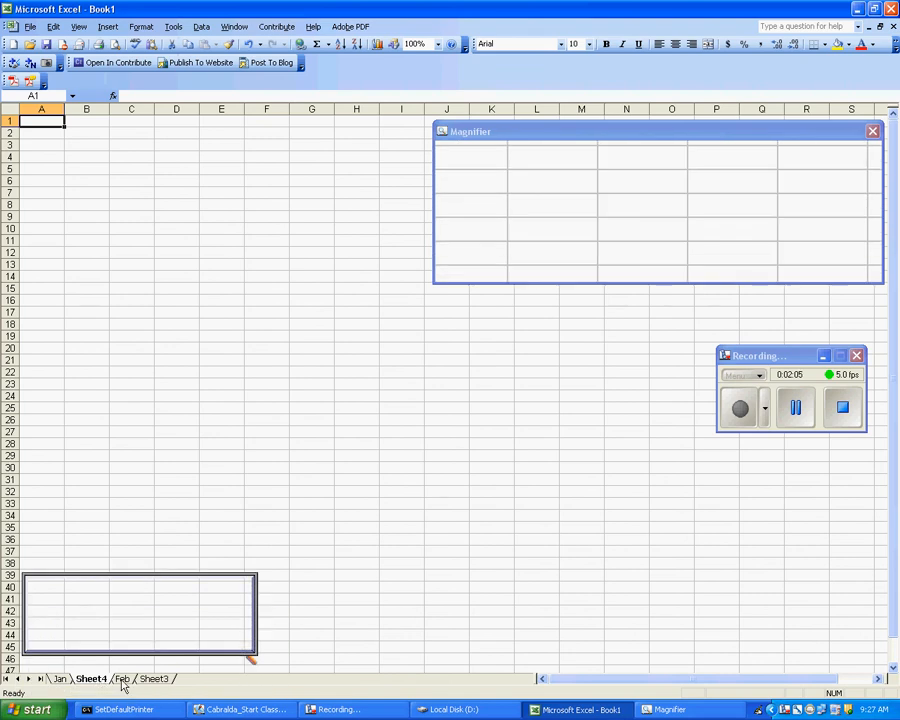
pyautogui.moveTo(147, 680); pyautogui.dragTo(180, 677)
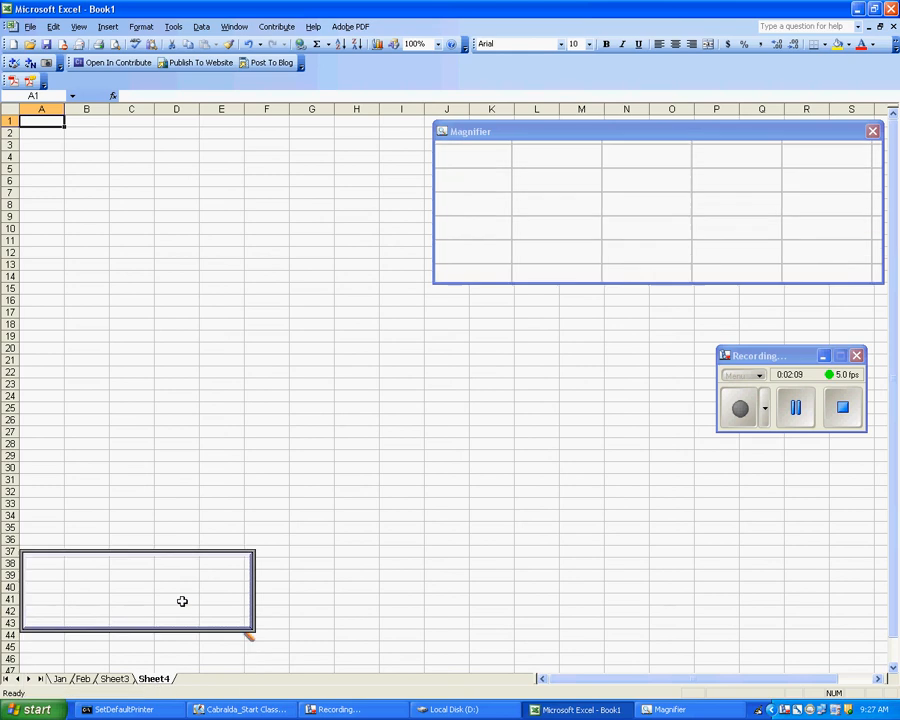
# - Rename Sheet3 as Year End
pyautogui.doubleClick(112, 679)
pyautogui.write('Yea')
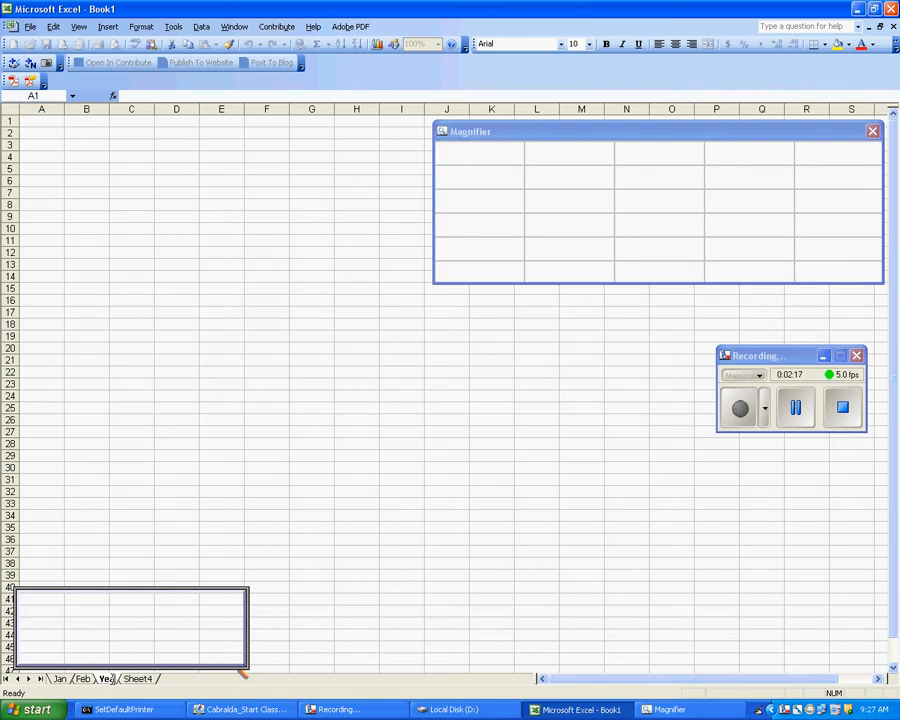
pyautogui.write('r End')
pyautogui.press('Return')
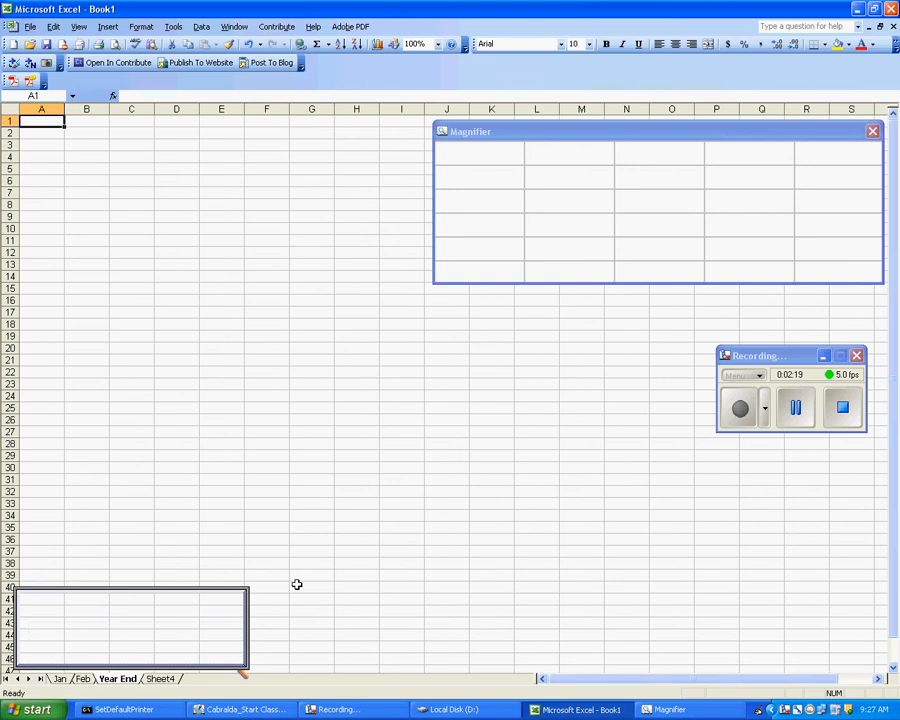
pyautogui.click(332, 607)
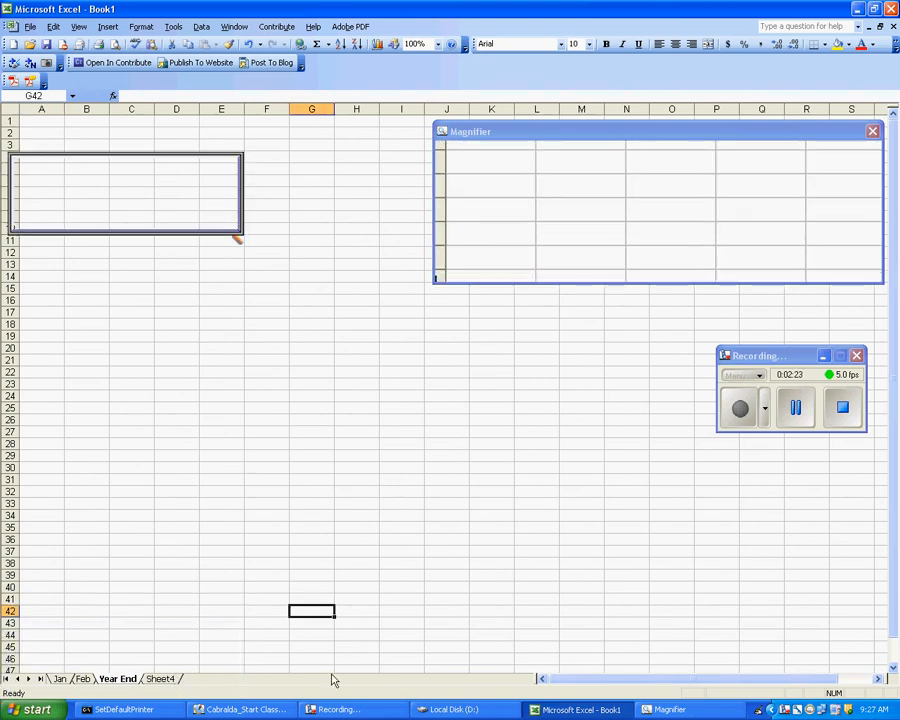
# - On the Year End sheet, enter Jan in A2 and fill the month series down to Dec in A13
pyautogui.click(60, 680)
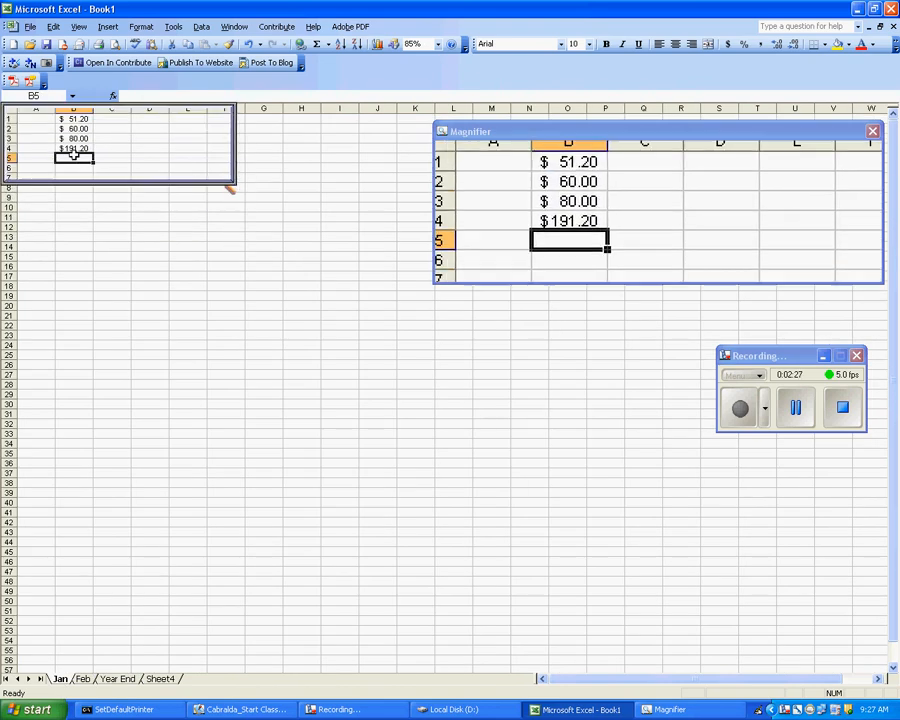
pyautogui.click(126, 680)
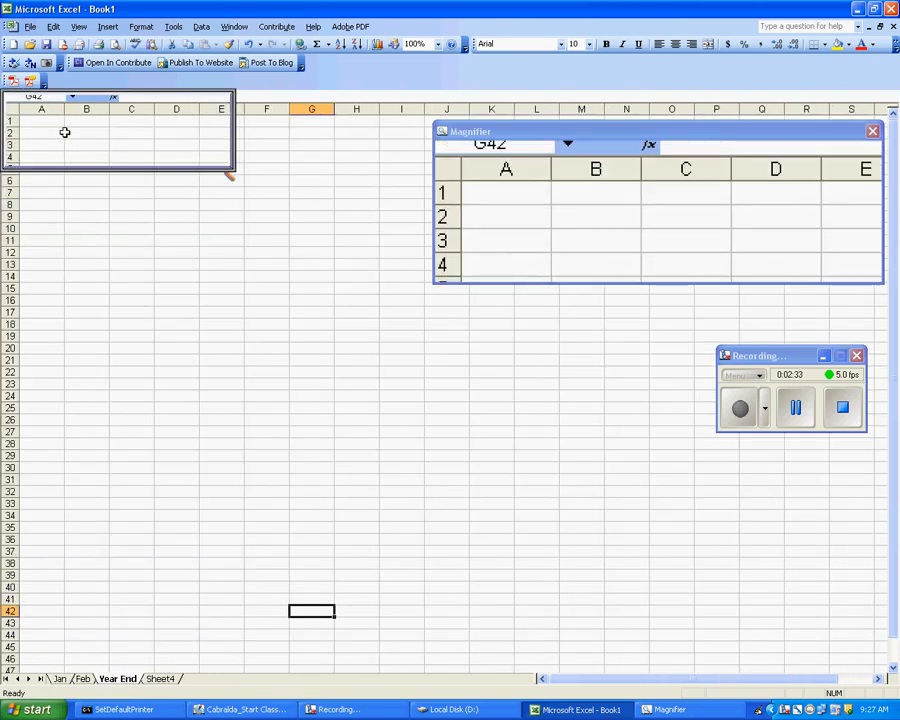
pyautogui.click(58, 133)
pyautogui.write('Jan')
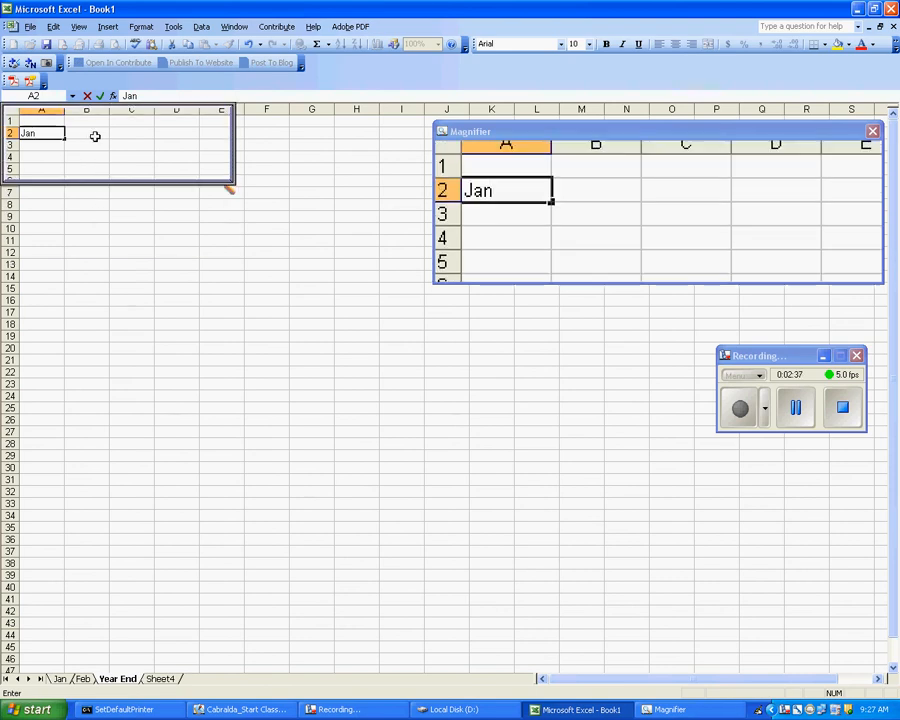
pyautogui.click(90, 190)
pyautogui.click(40, 132)
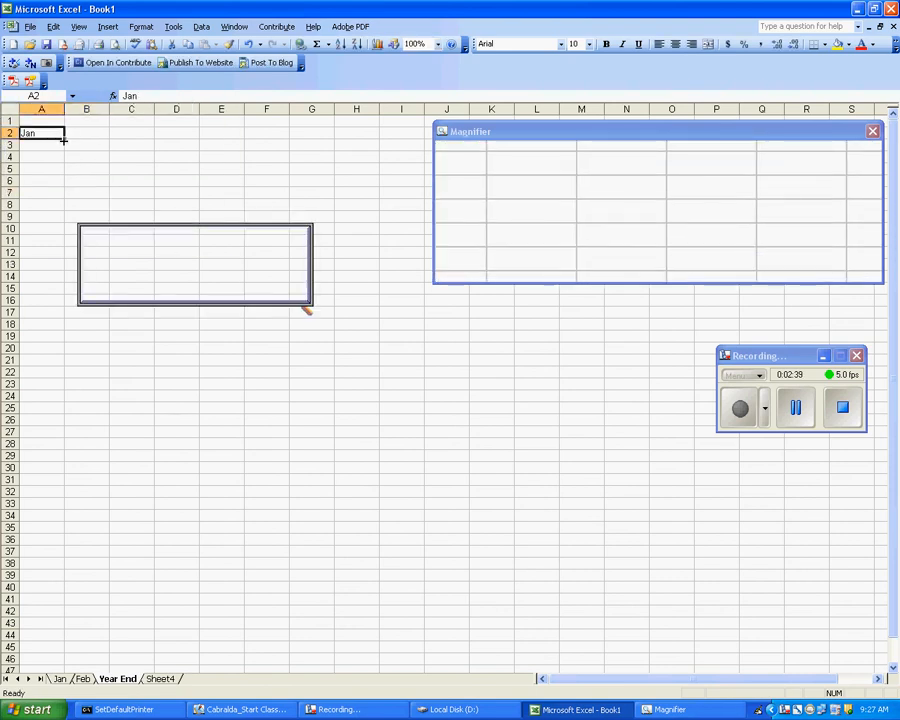
pyautogui.moveTo(63, 140); pyautogui.dragTo(62, 268)
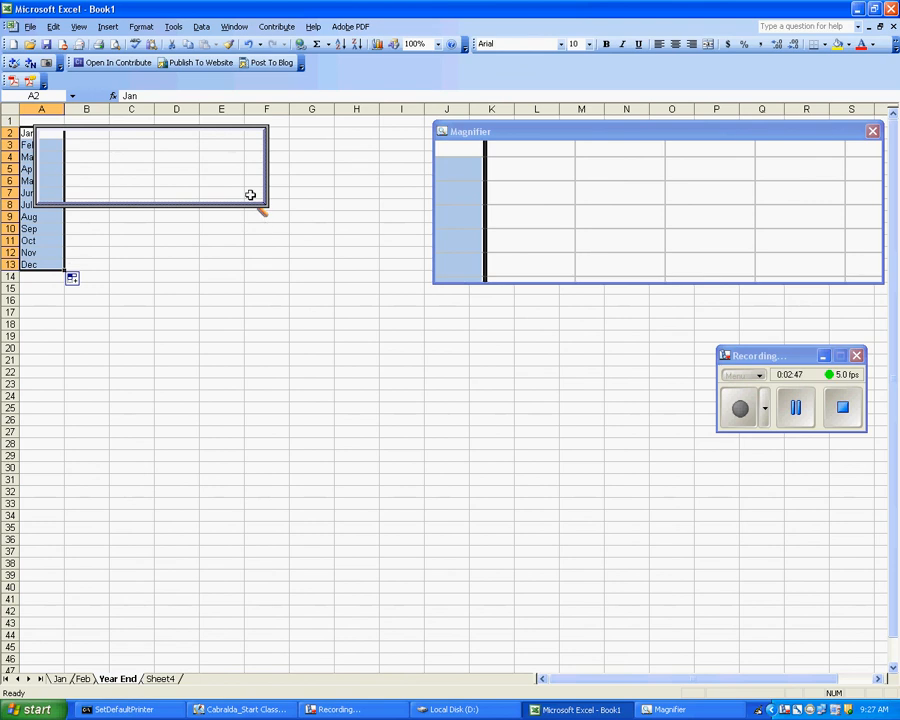
pyautogui.click(131, 181)
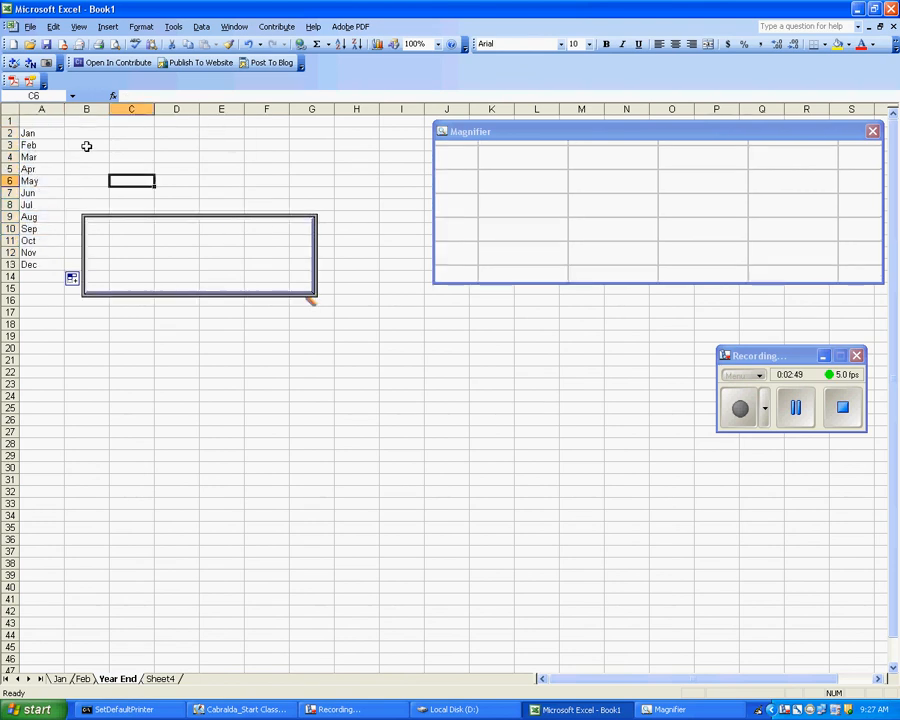
# - Link cell B2 of the Year End sheet to the January total with the formula =Jan!B4
pyautogui.click(86, 133)
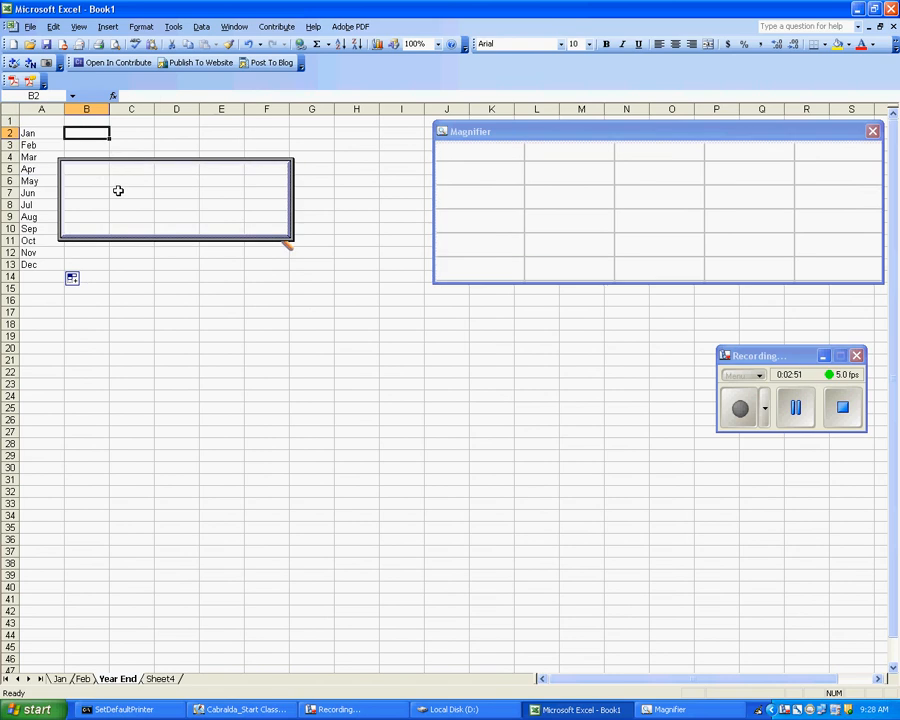
pyautogui.moveTo(40, 145); pyautogui.dragTo(46, 133)
pyautogui.click(86, 133)
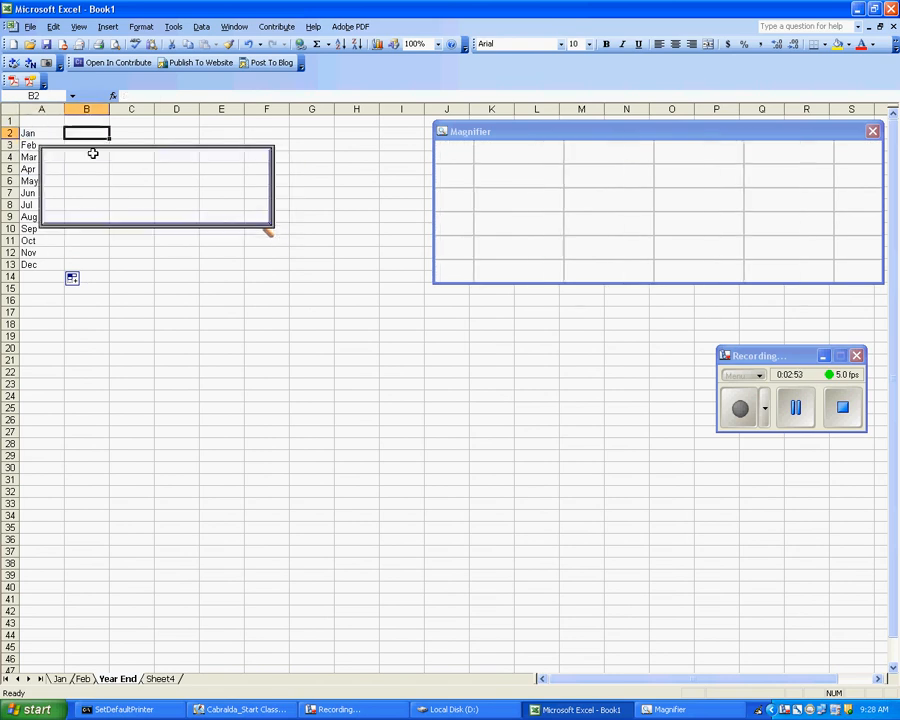
pyautogui.write('=')
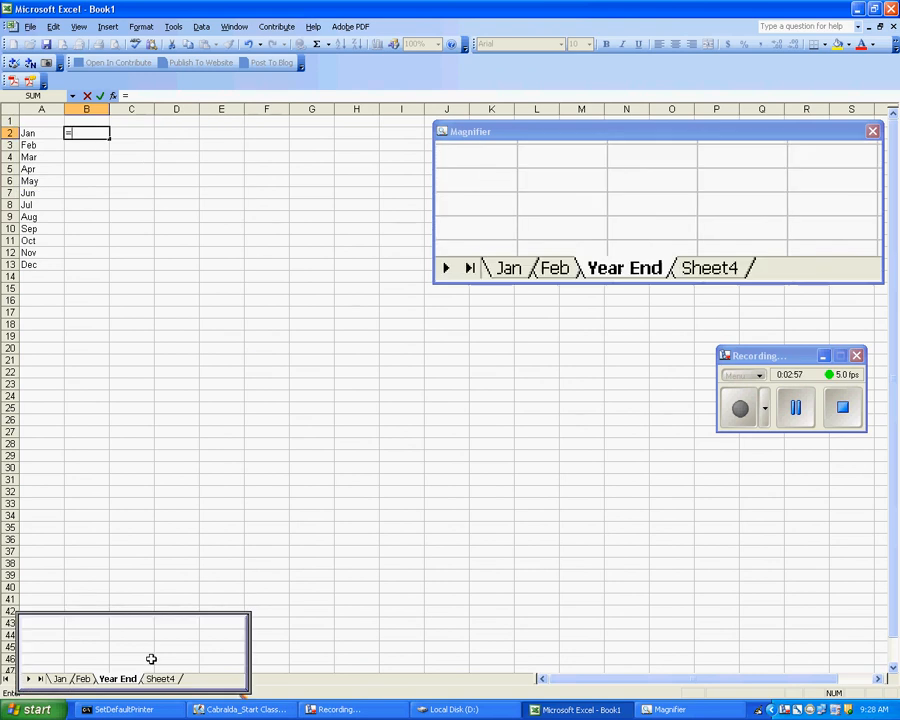
pyautogui.click(62, 680)
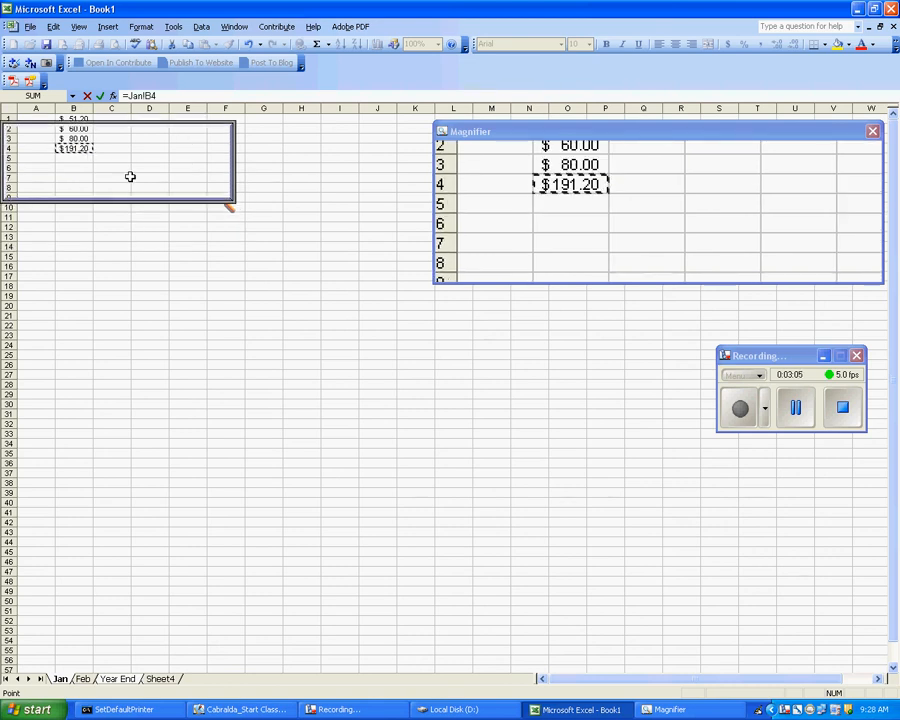
pyautogui.press('Return')
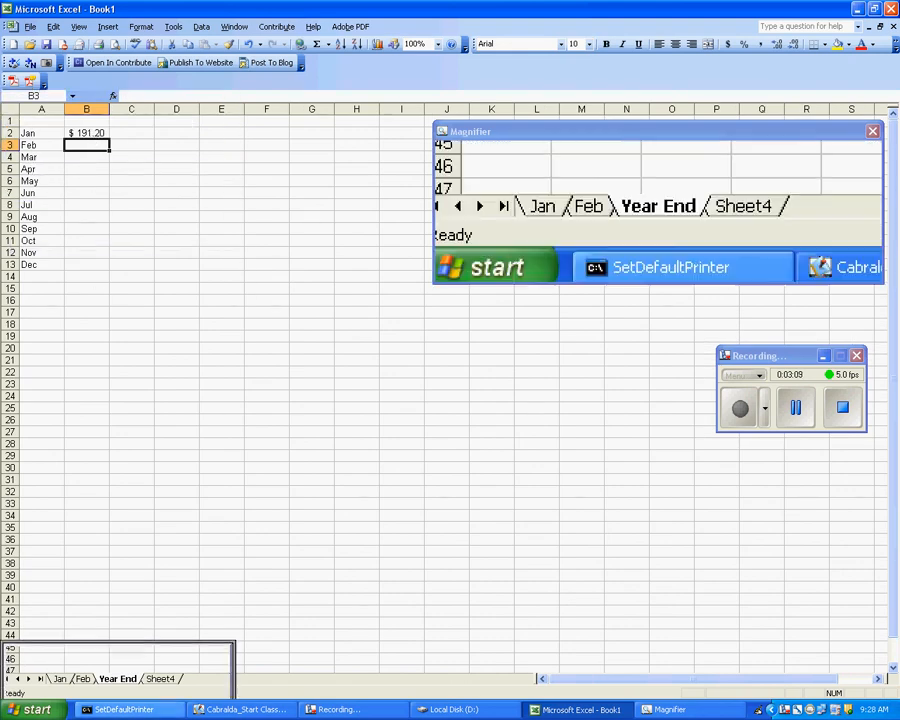
# - Change the amount in cell B1 of the Jan sheet to 8,000
pyautogui.click(60, 679)
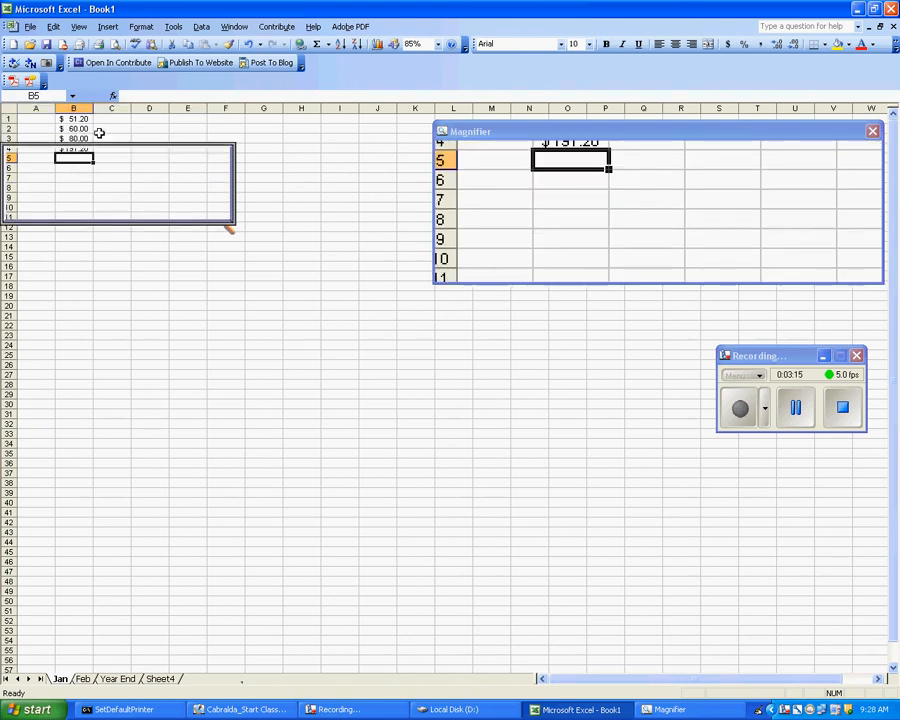
pyautogui.click(78, 119)
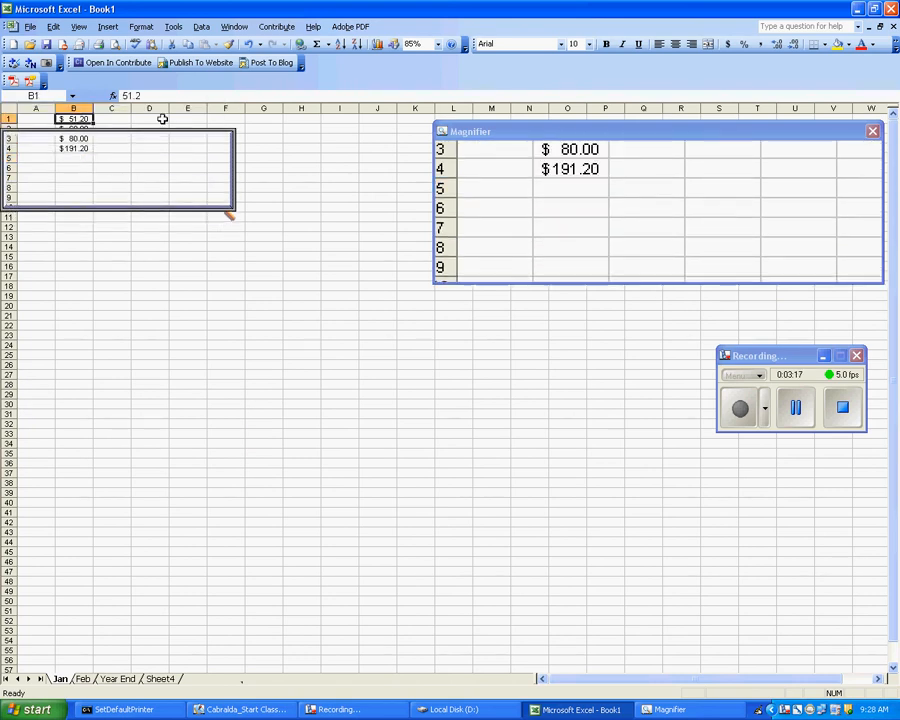
pyautogui.write('8,0')
pyautogui.write('000')
pyautogui.press('Return')
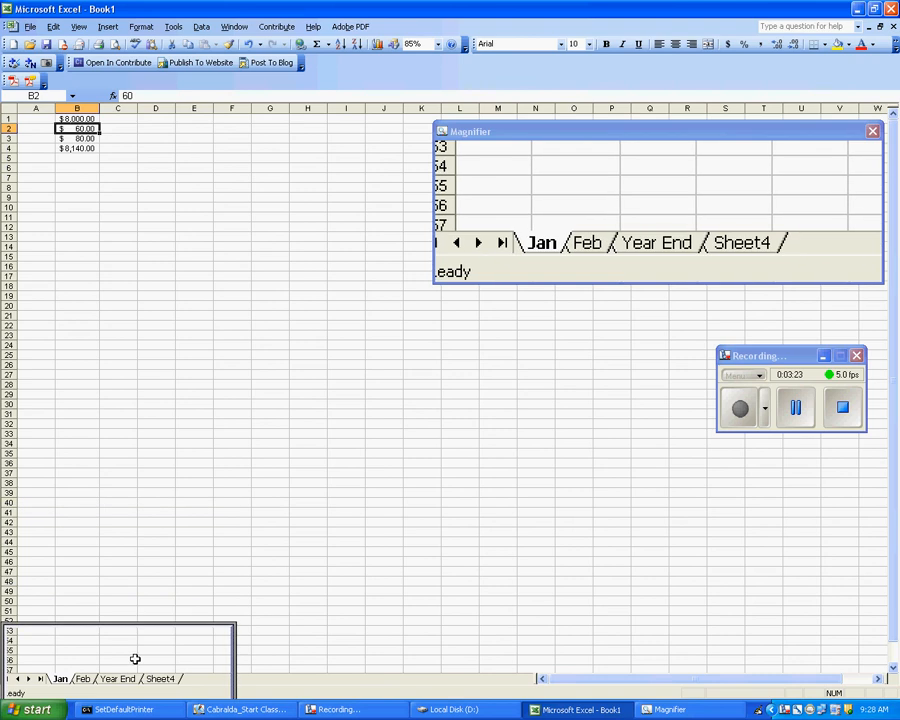
# - Widen column B on the Year End sheet so the January total fits, and return to the Jan sheet
pyautogui.click(122, 679)
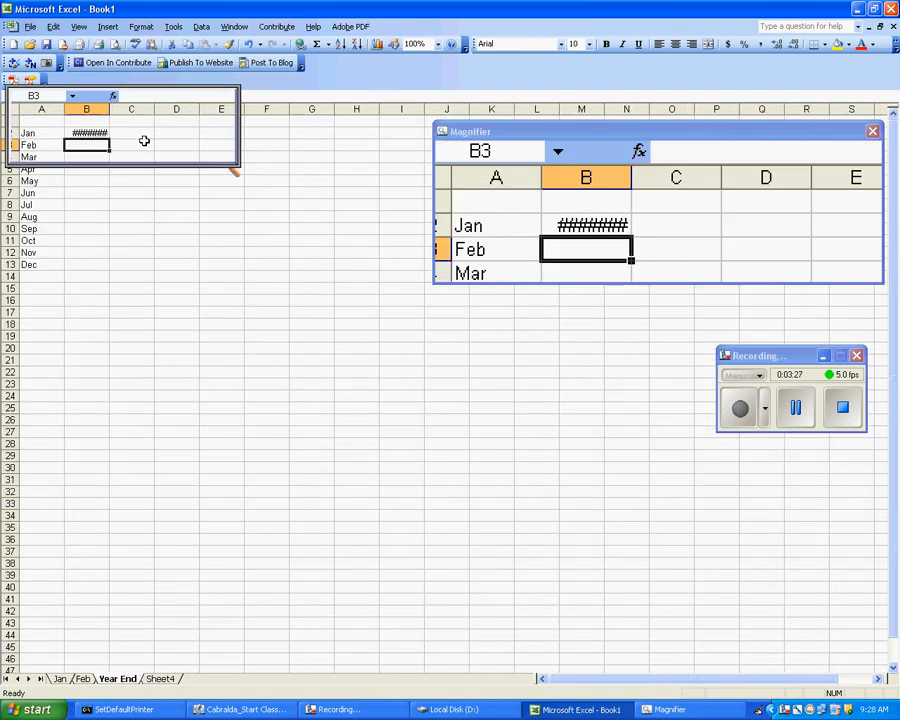
pyautogui.moveTo(109, 109); pyautogui.dragTo(129, 109)
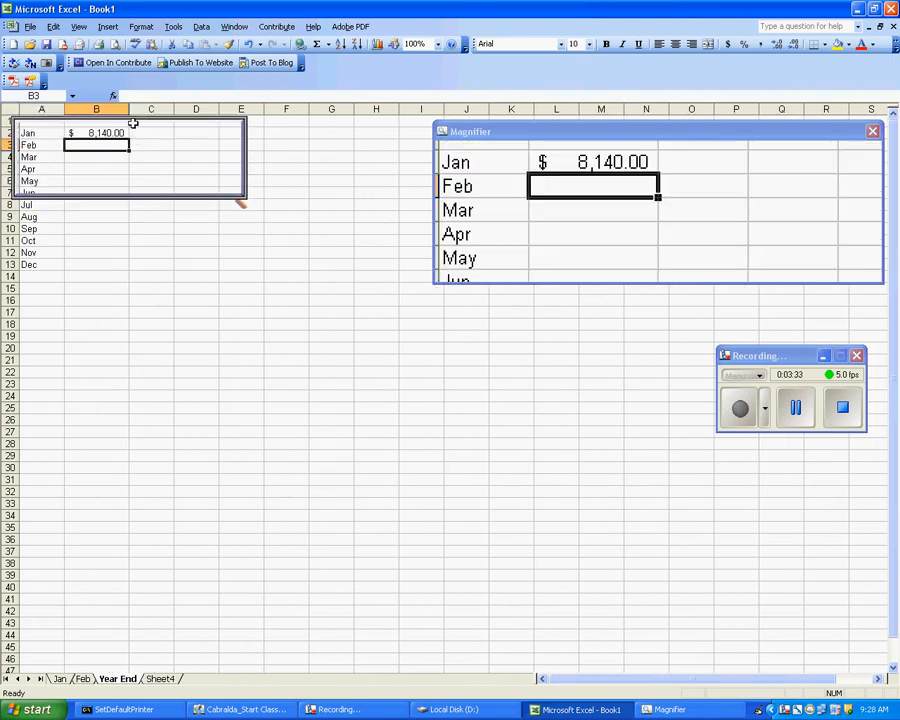
pyautogui.moveTo(128, 108)
pyautogui.mouseDown()
pyautogui.moveTo(102, 108)
pyautogui.moveTo(134, 108)
pyautogui.mouseUp()
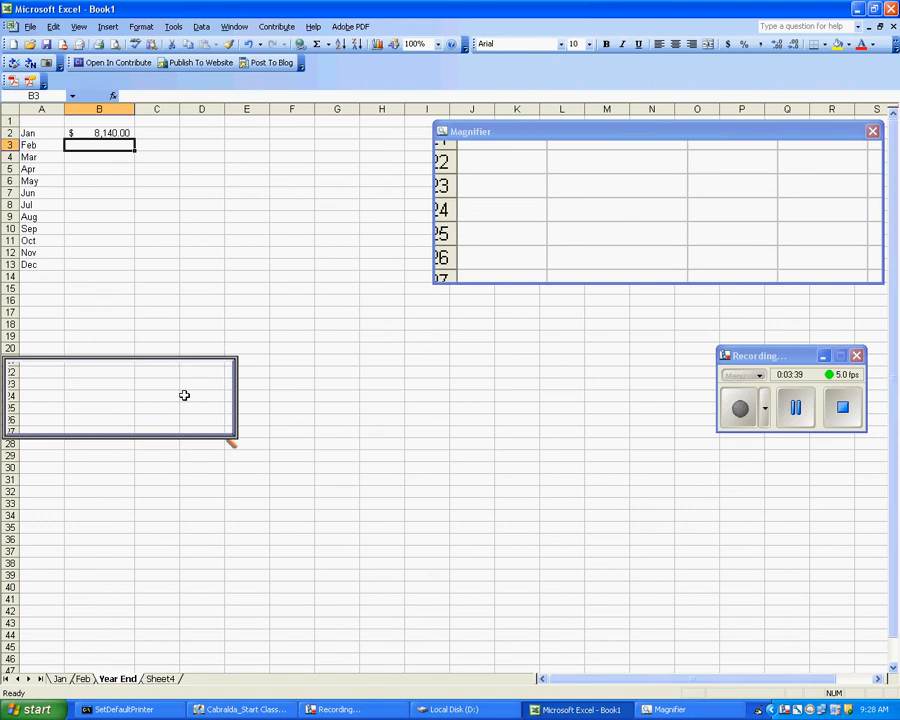
pyautogui.click(61, 680)
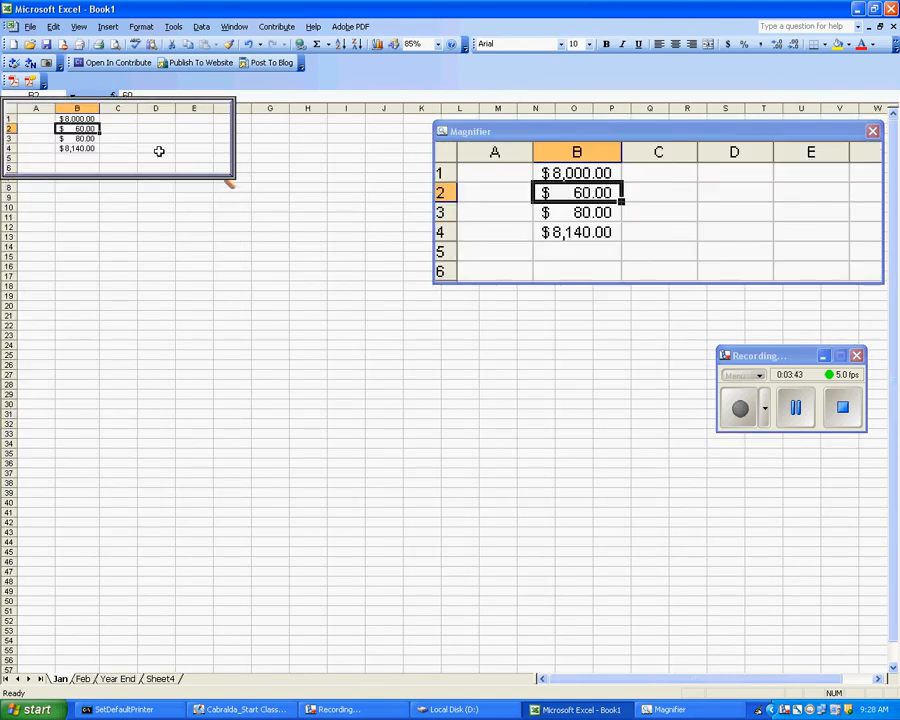
pyautogui.click(77, 108)
pyautogui.rightClick(78, 109)
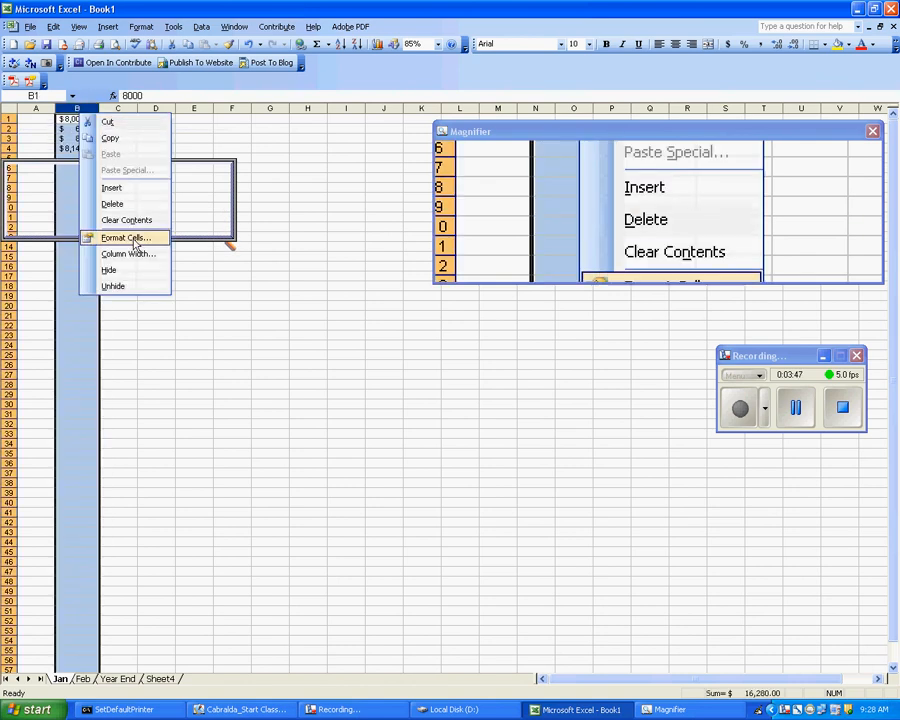
pyautogui.click(46, 140)
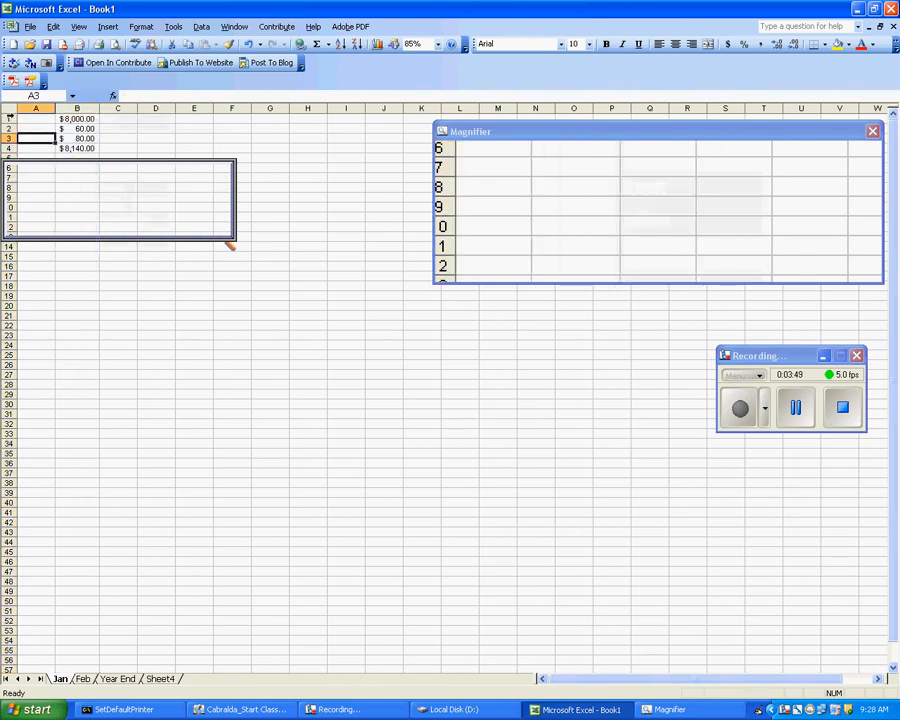
# - Insert a blank row above row 1 of the Jan sheet
pyautogui.click(9, 118)
pyautogui.rightClick(9, 118)
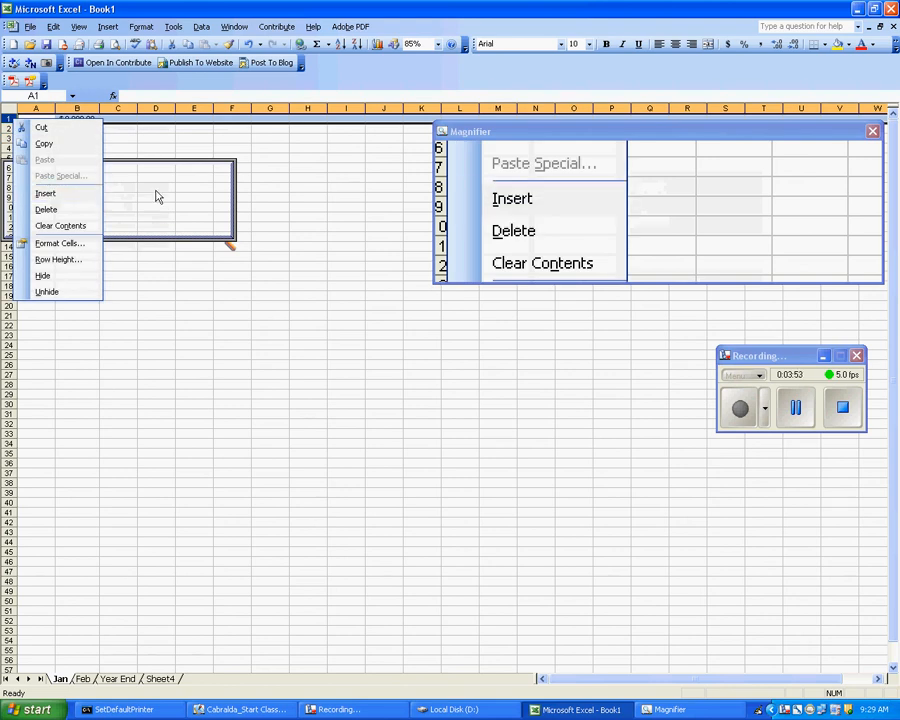
pyautogui.click(45, 193)
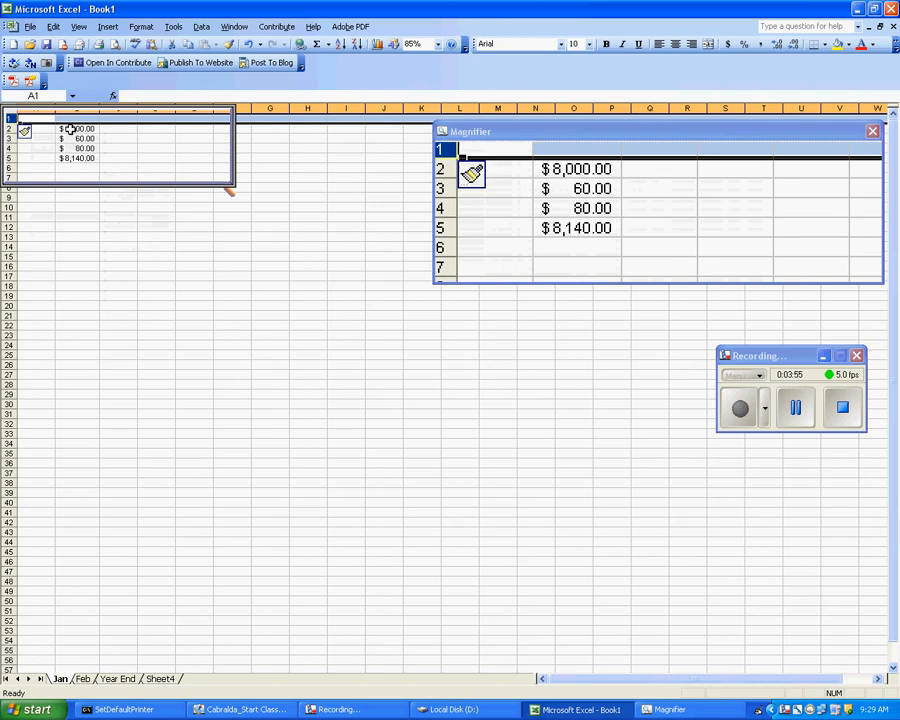
# - Enter the column headings income in B1 and Expenses in C1 of the Jan sheet
pyautogui.click(79, 150)
pyautogui.click(79, 119)
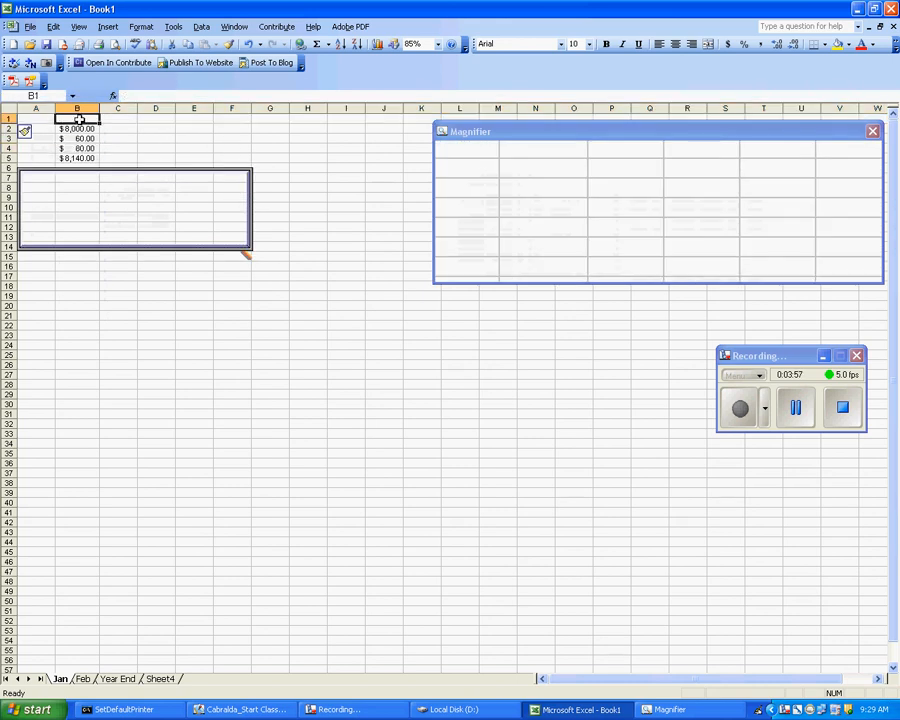
pyautogui.write('income')
pyautogui.press('Tab')
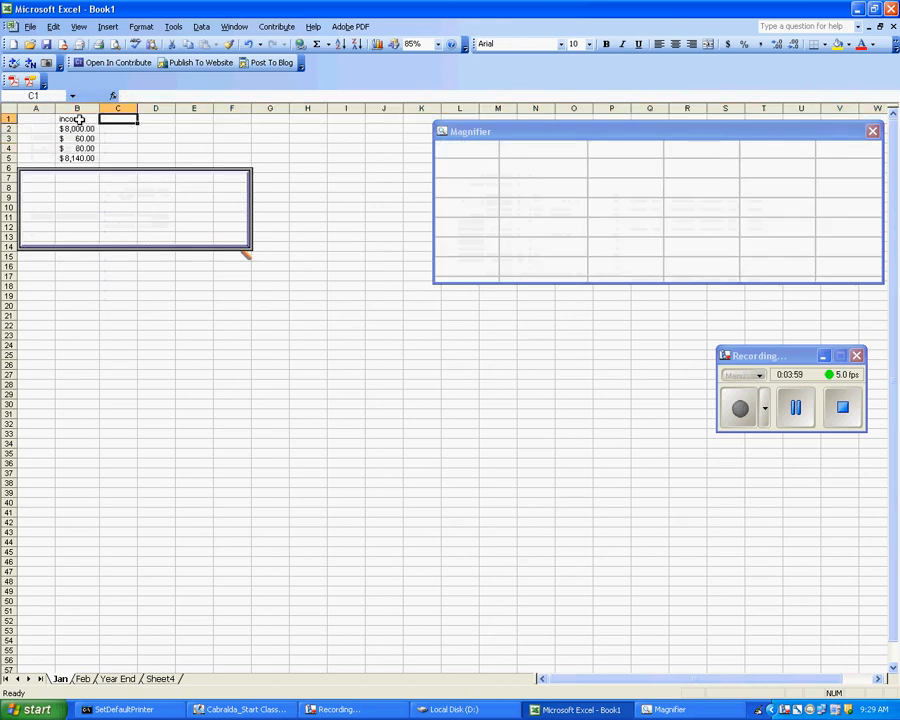
pyautogui.write('Expenses')
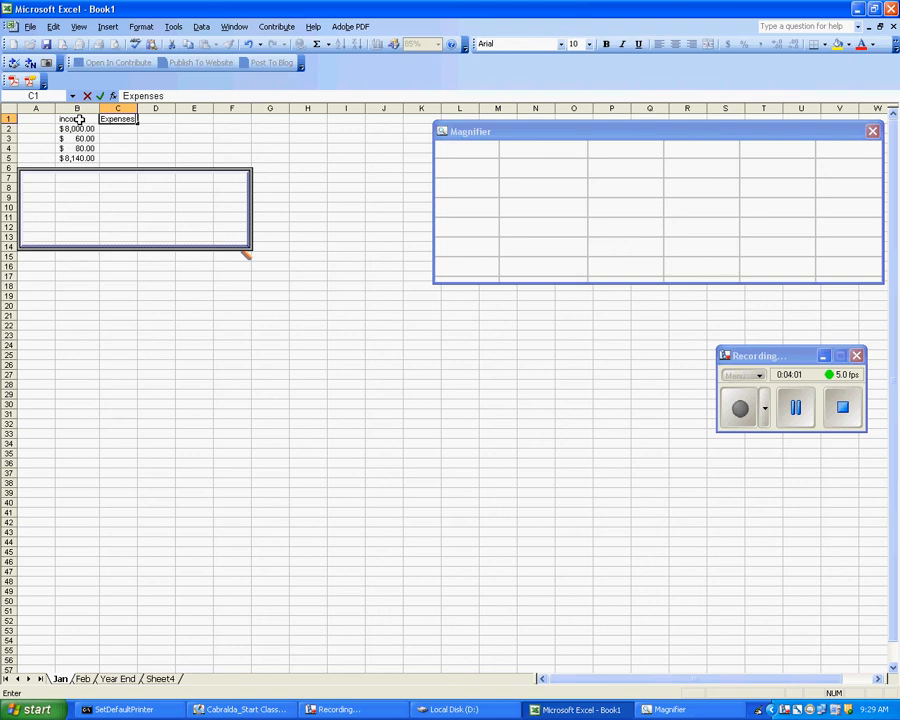
pyautogui.click(92, 291)
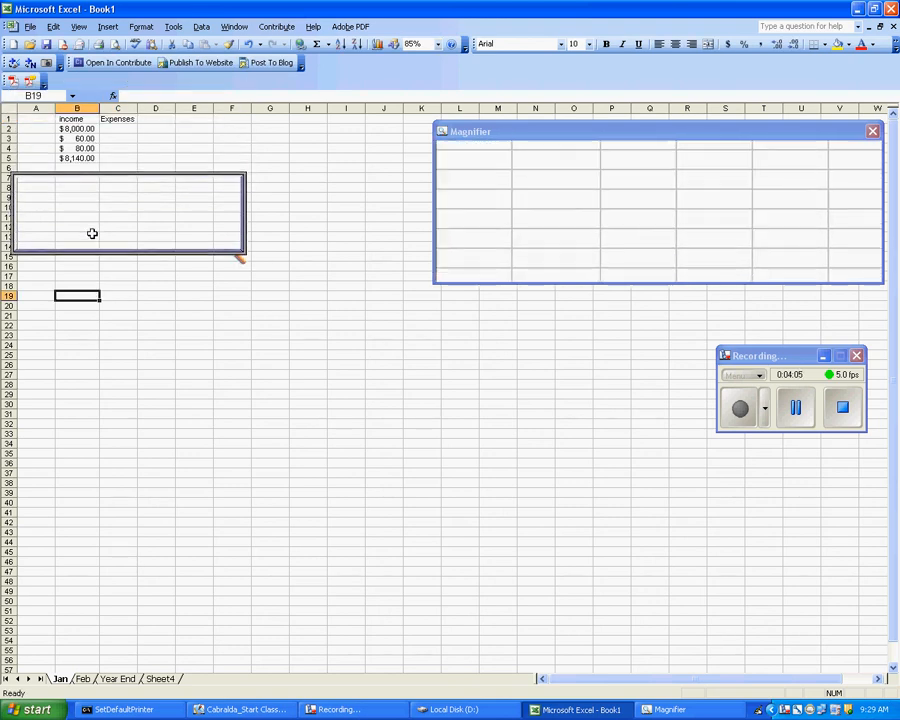
# - Enter the expense amounts 50, 60, 80 and 90 in cells C2 to C5 and apply the currency style to column C
pyautogui.click(112, 155)
pyautogui.click(120, 128)
pyautogui.write('50')
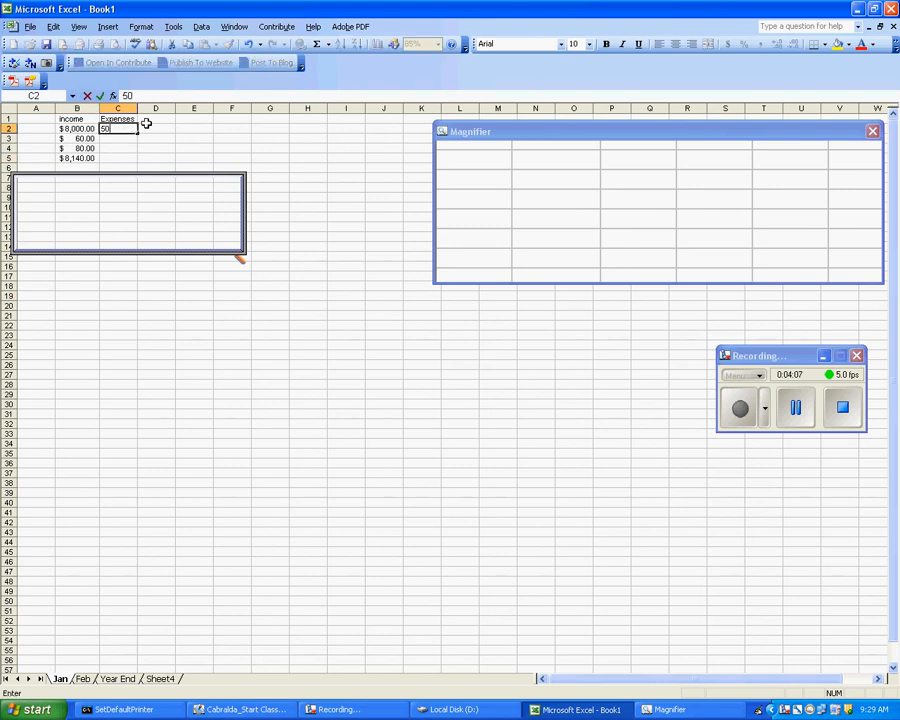
pyautogui.press('Return')
pyautogui.write('60')
pyautogui.press('Return')
pyautogui.write('80')
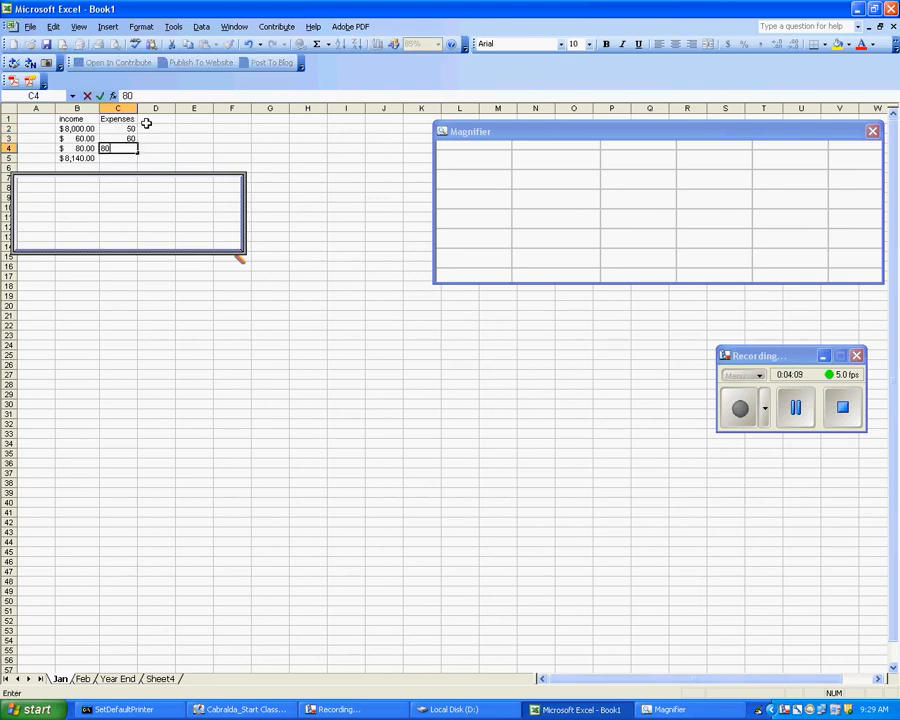
pyautogui.press('Return')
pyautogui.write('90')
pyautogui.press('Up')
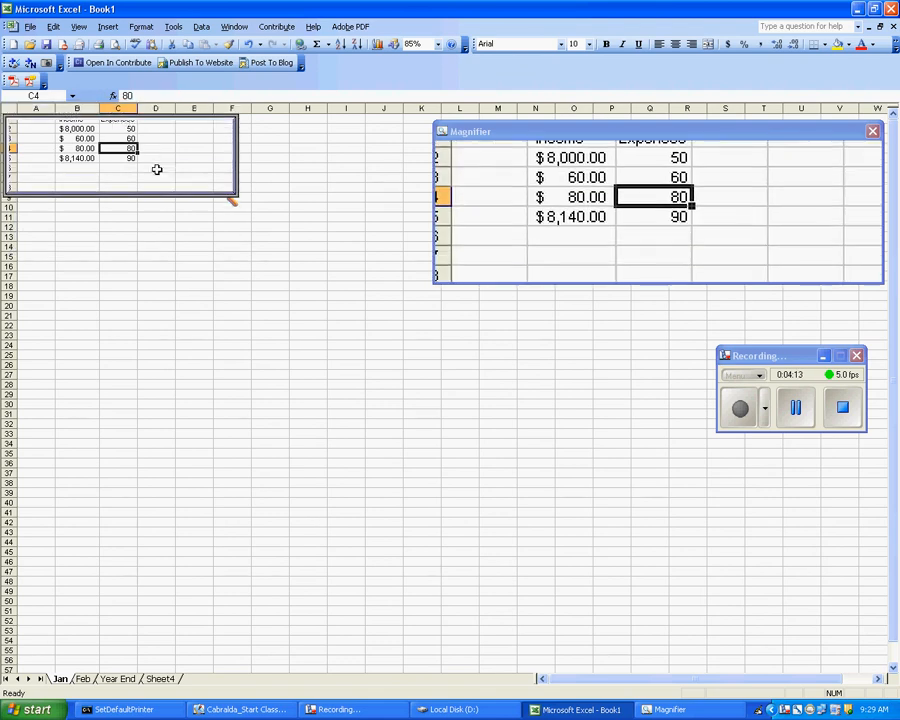
pyautogui.click(118, 108)
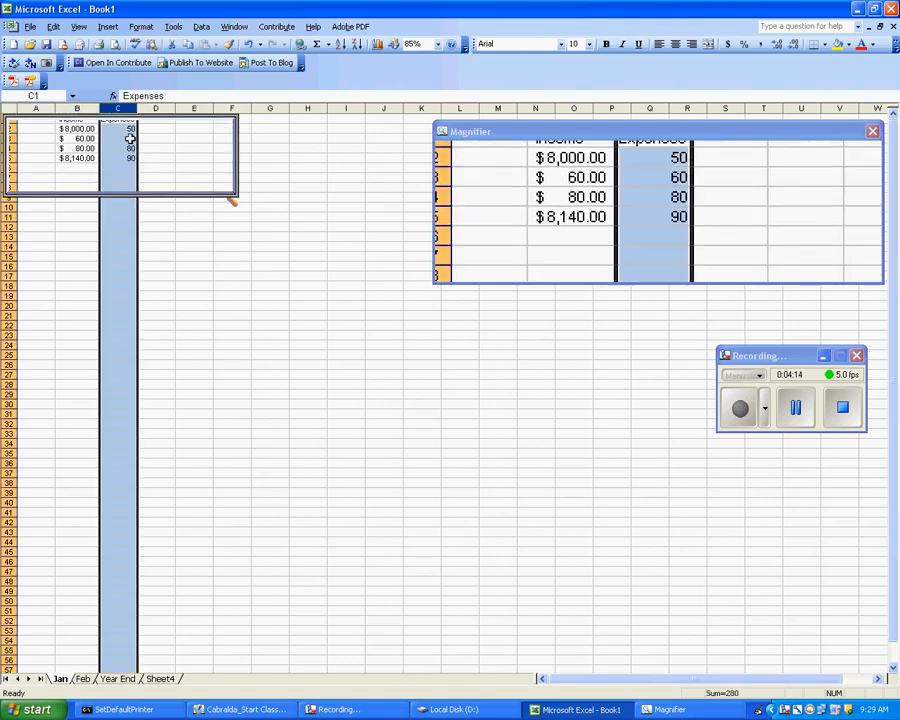
pyautogui.click(727, 44)
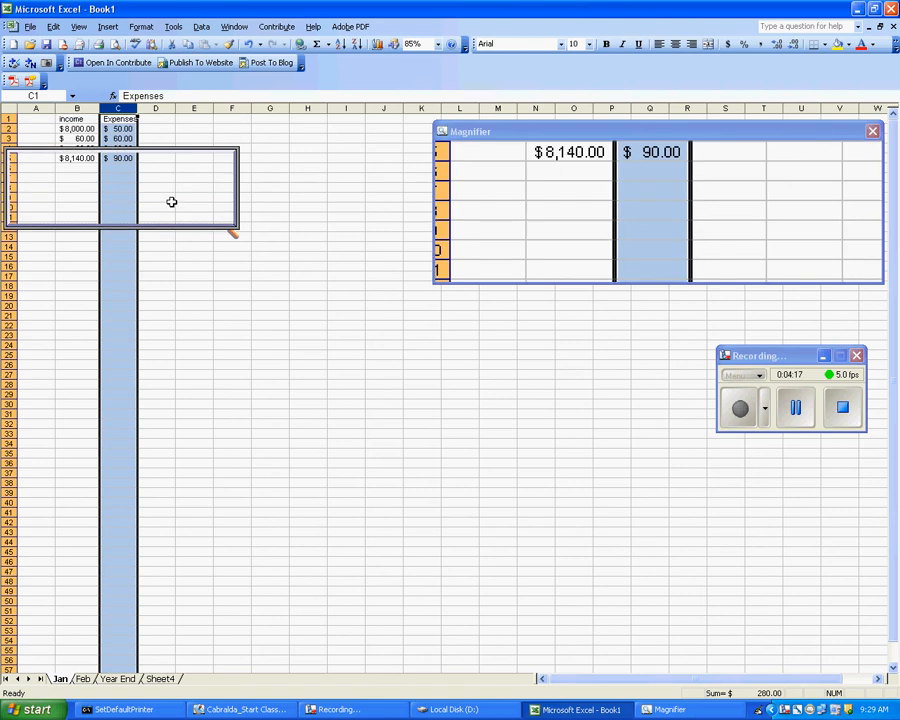
# - Replace the entry in C5 with the expense total, using the formula =SUM(C2:C4)
pyautogui.click(114, 158)
pyautogui.press('Delete')
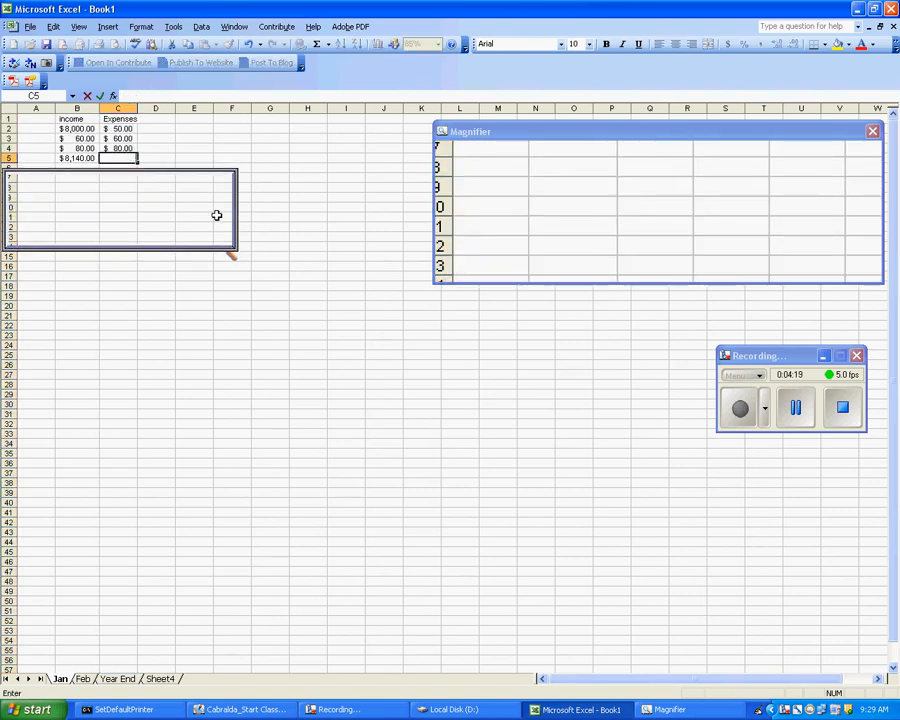
pyautogui.click(308, 226)
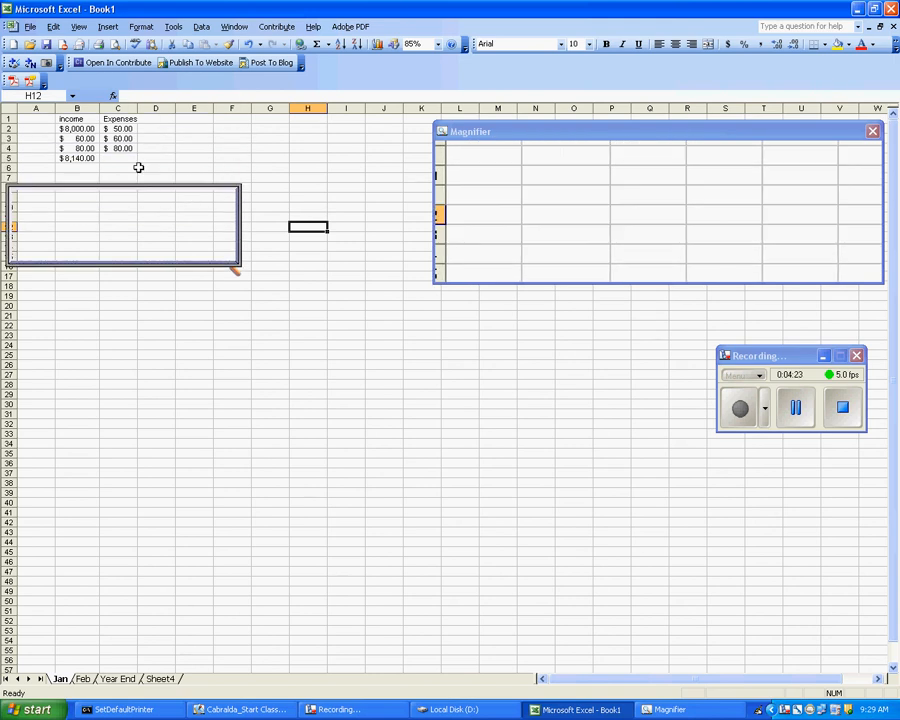
pyautogui.click(126, 157)
pyautogui.click(316, 44)
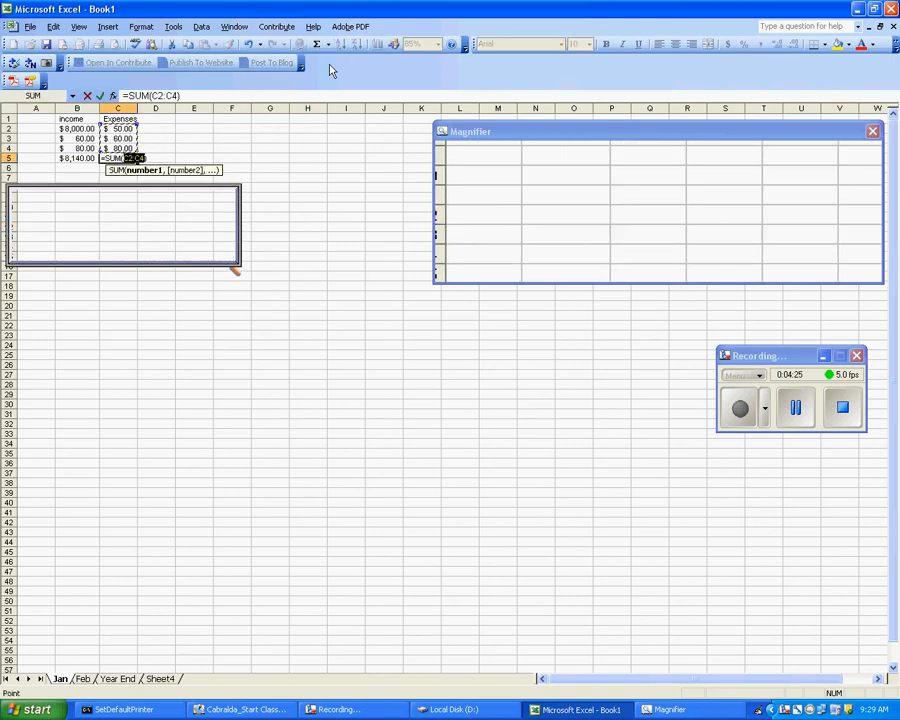
pyautogui.press('Return')
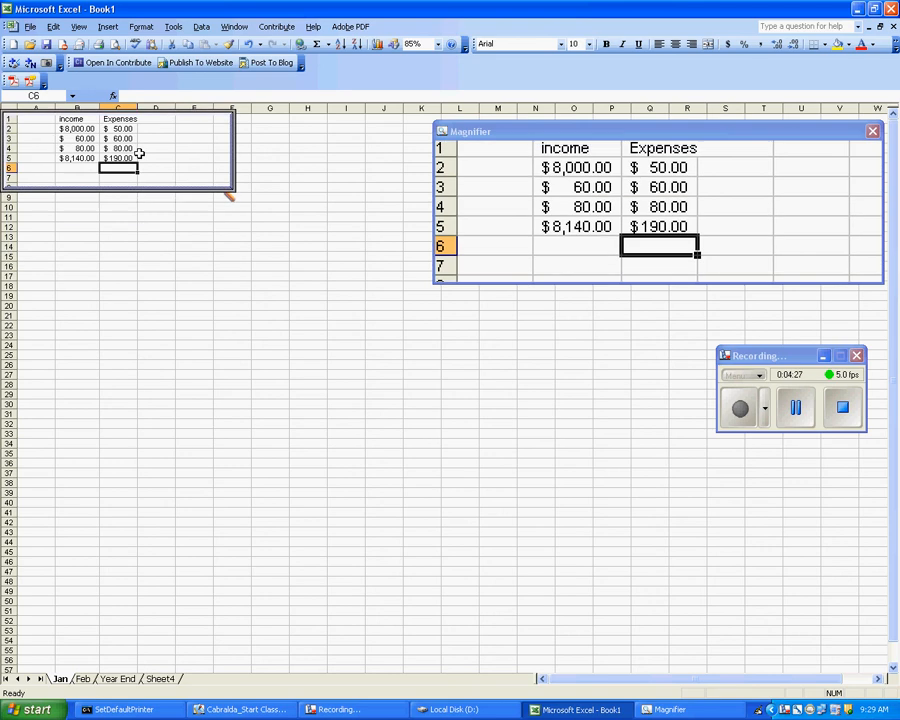
# - Subtract the expense total from the income total in cell D5 with the formula =B5-C5
pyautogui.click(155, 158)
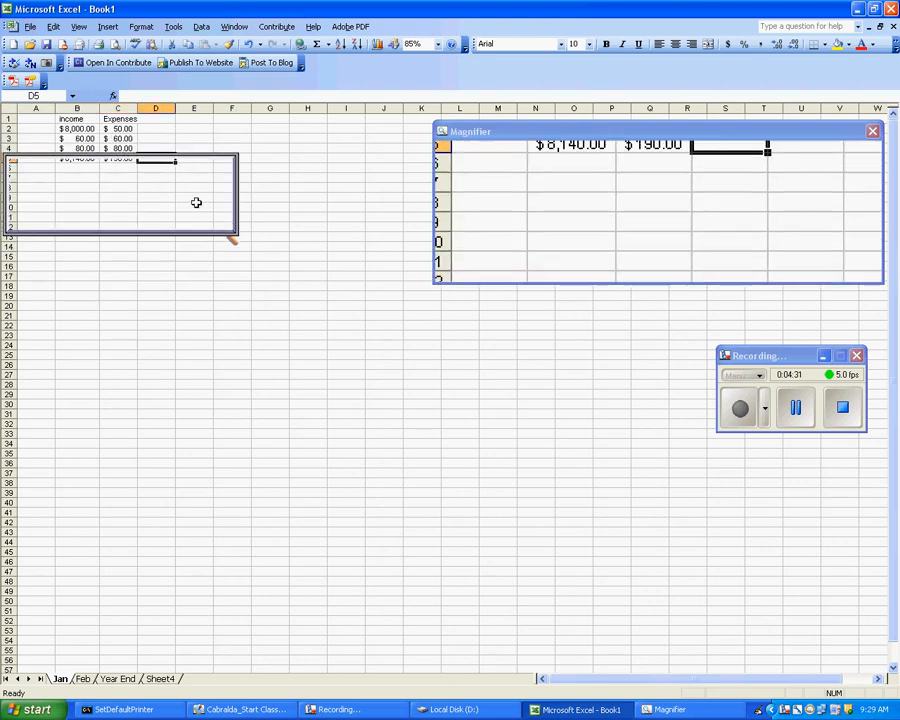
pyautogui.write('=')
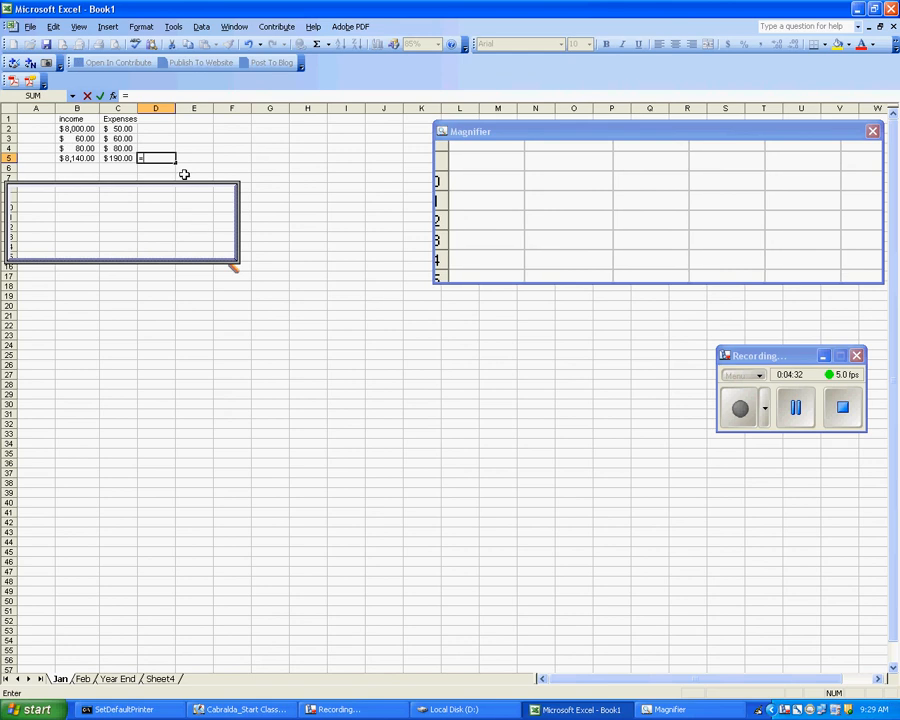
pyautogui.click(91, 159)
pyautogui.write('-')
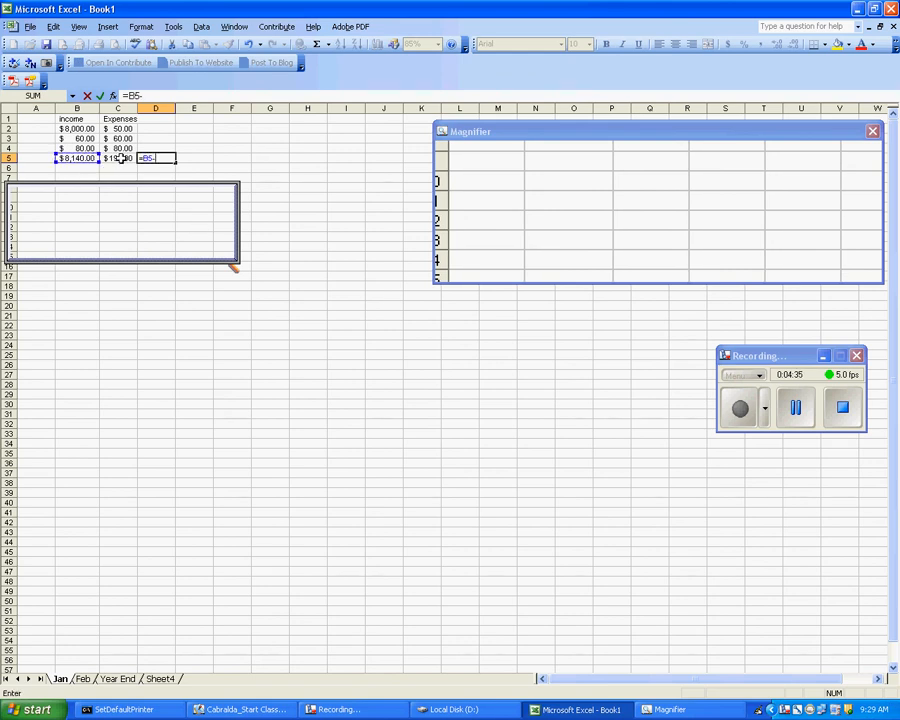
pyautogui.click(120, 158)
pyautogui.press('Return')
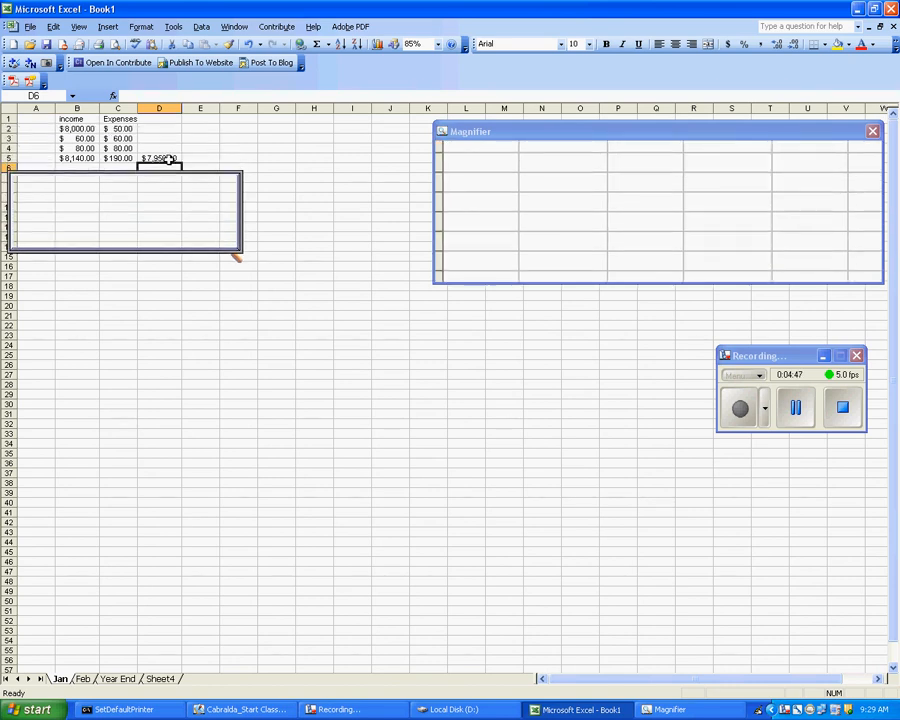
# - Set up a conditional format on cell D5 for cell values less than or equal to 0
pyautogui.click(170, 160)
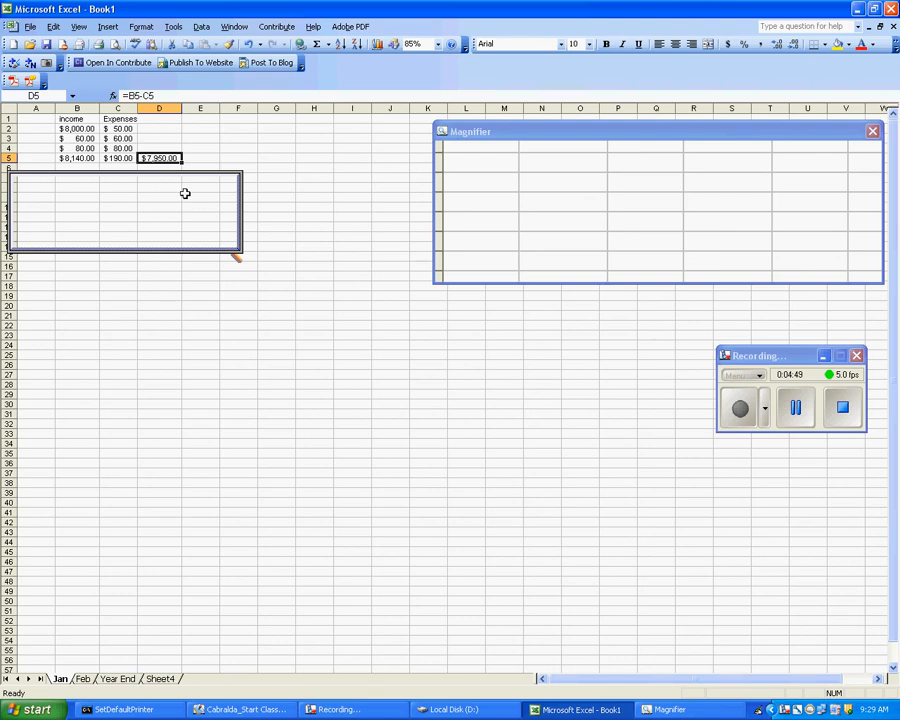
pyautogui.click(158, 28)
pyautogui.click(168, 57)
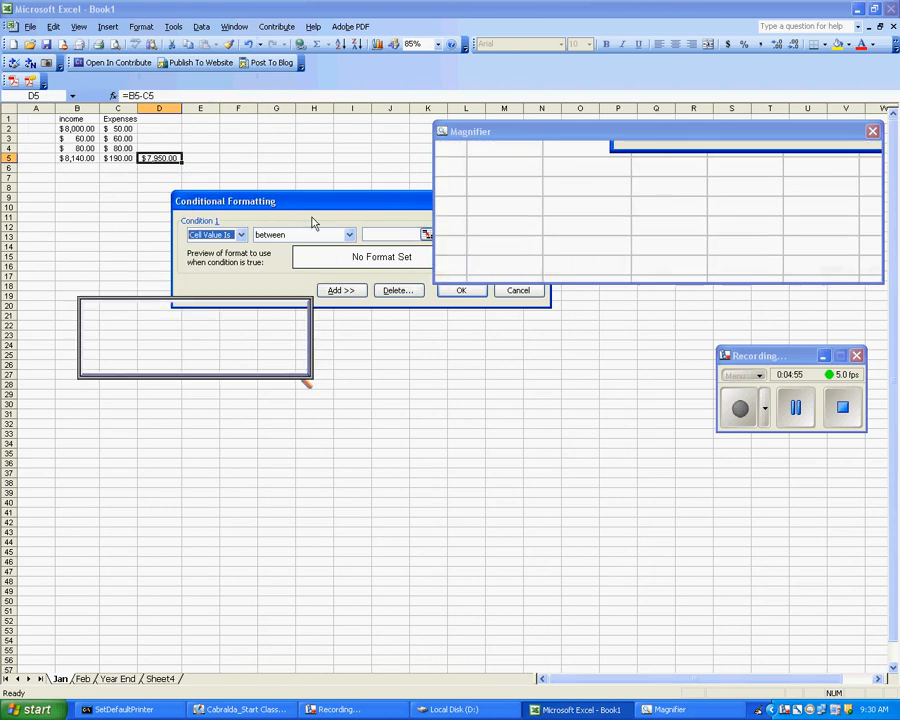
pyautogui.moveTo(307, 201); pyautogui.dragTo(212, 191)
pyautogui.click(215, 224)
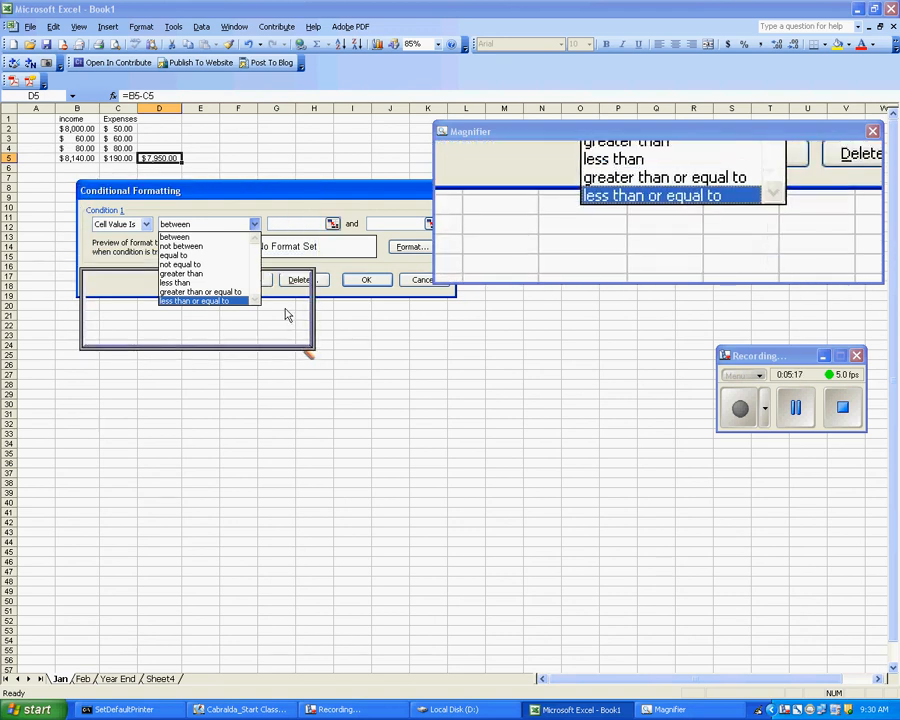
pyautogui.click(220, 301)
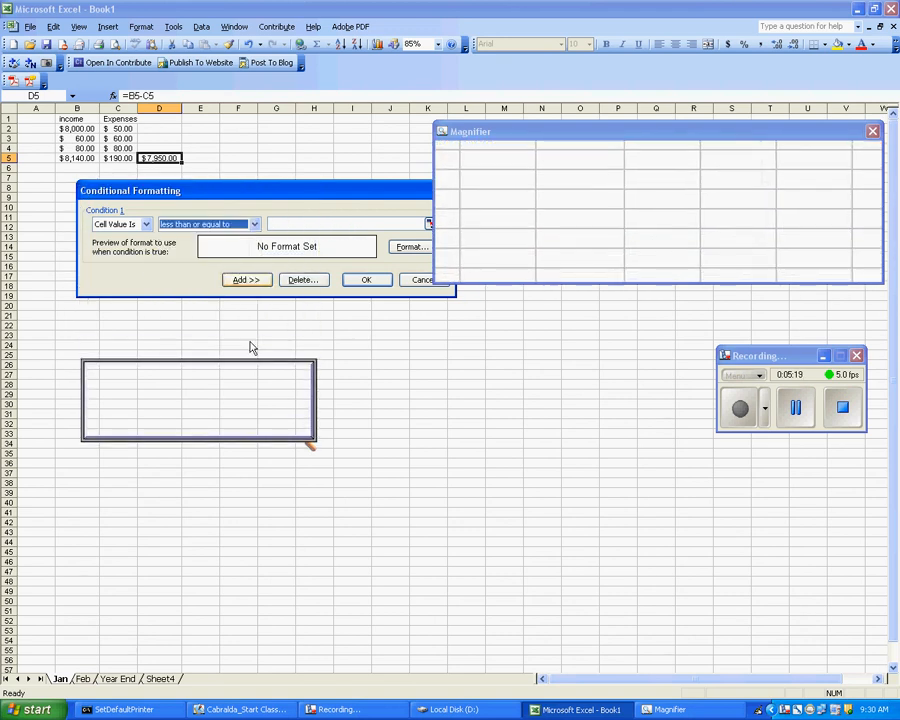
pyautogui.click(292, 223)
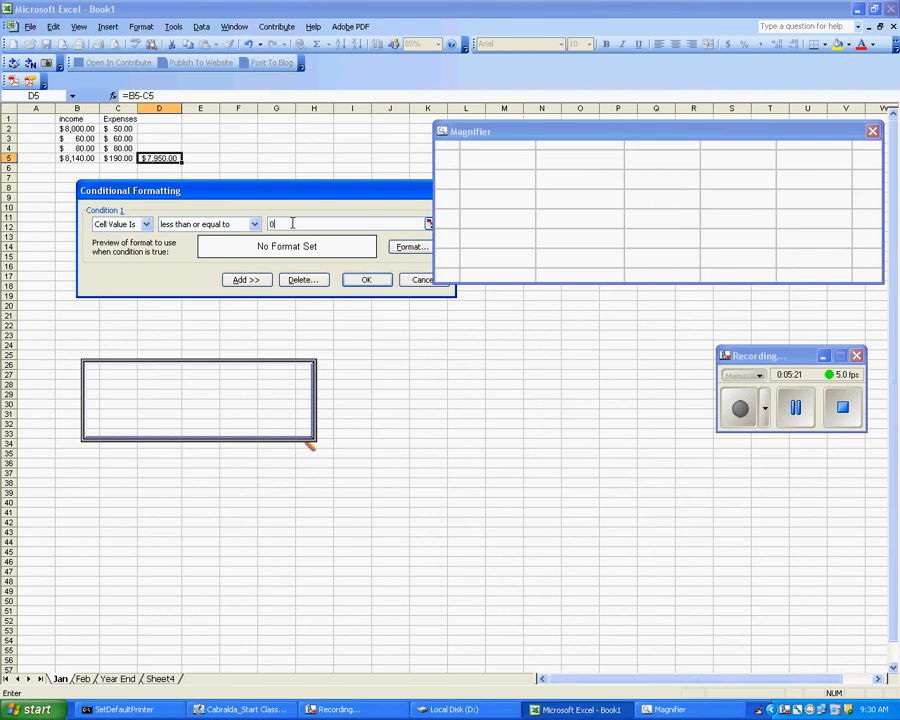
# - Give the condition red cell shading and apply the conditional formatting to D5
pyautogui.moveTo(348, 201); pyautogui.dragTo(296, 200)
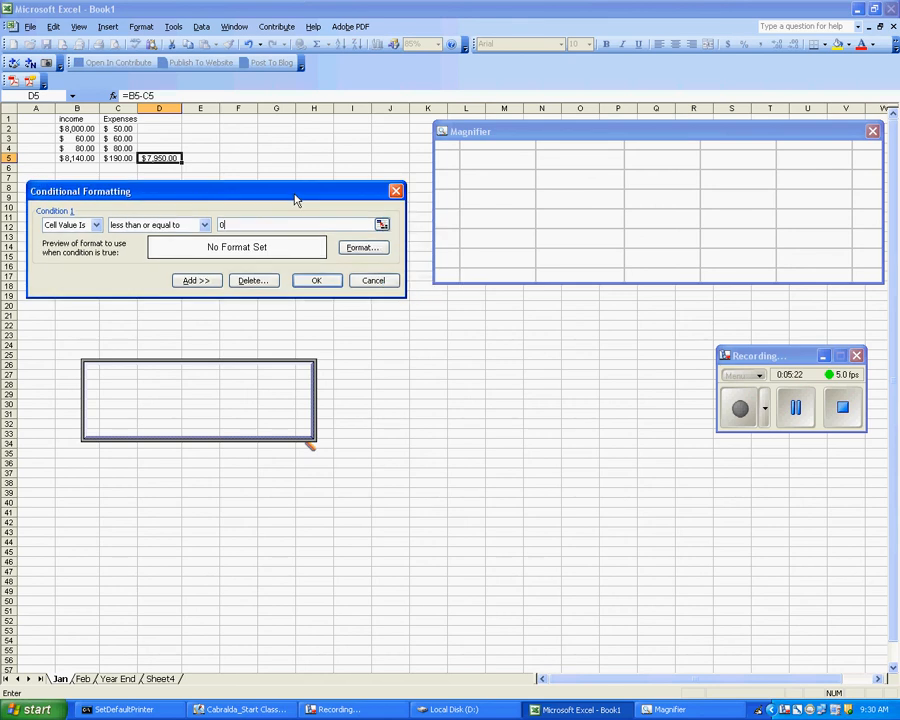
pyautogui.click(355, 248)
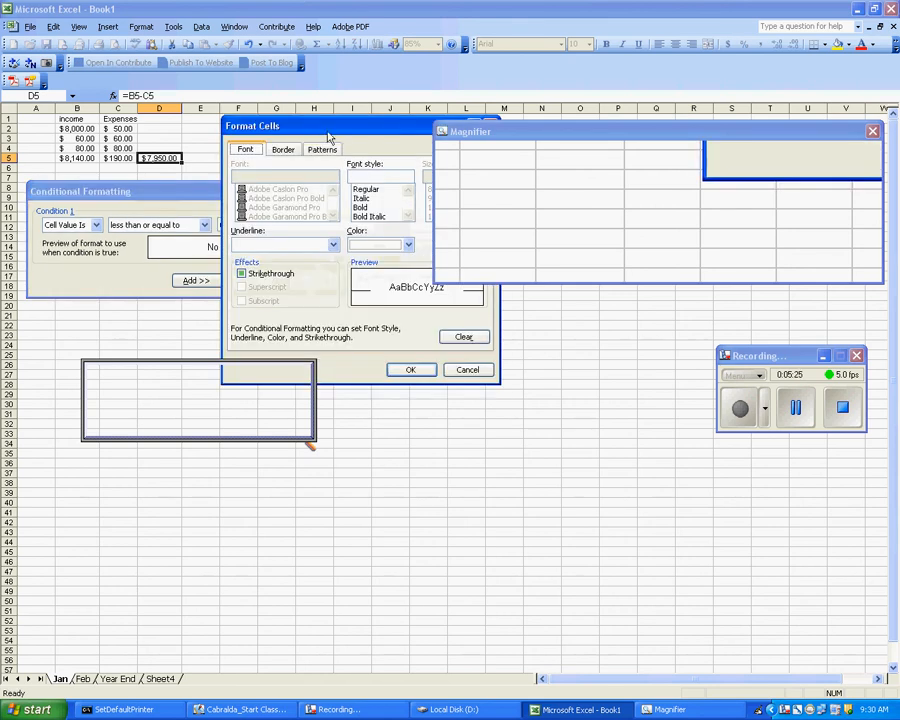
pyautogui.moveTo(326, 128); pyautogui.dragTo(244, 133)
pyautogui.click(240, 155)
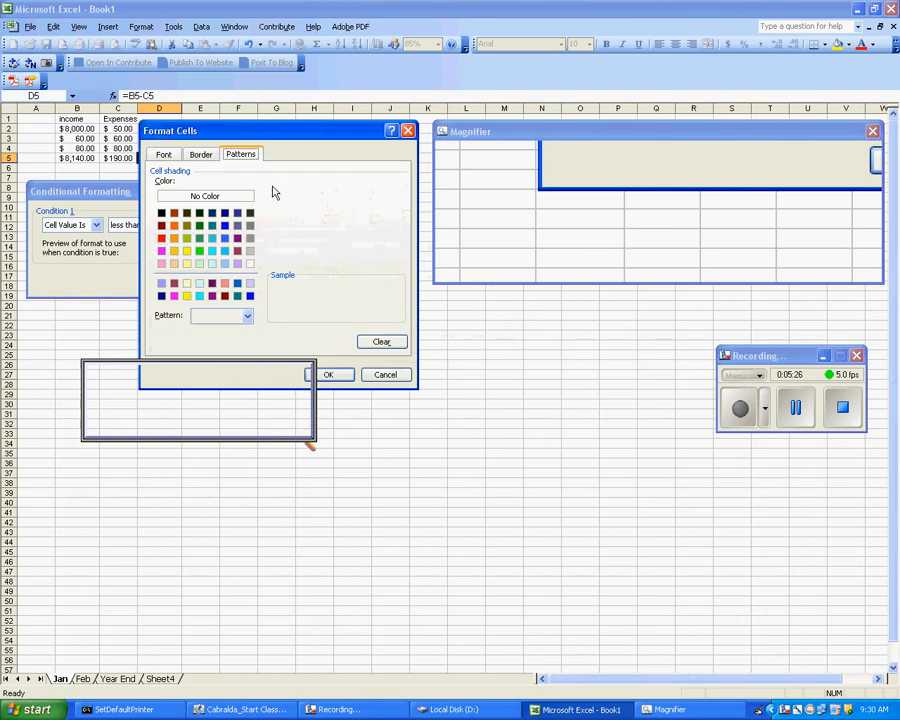
pyautogui.click(161, 238)
pyautogui.click(329, 375)
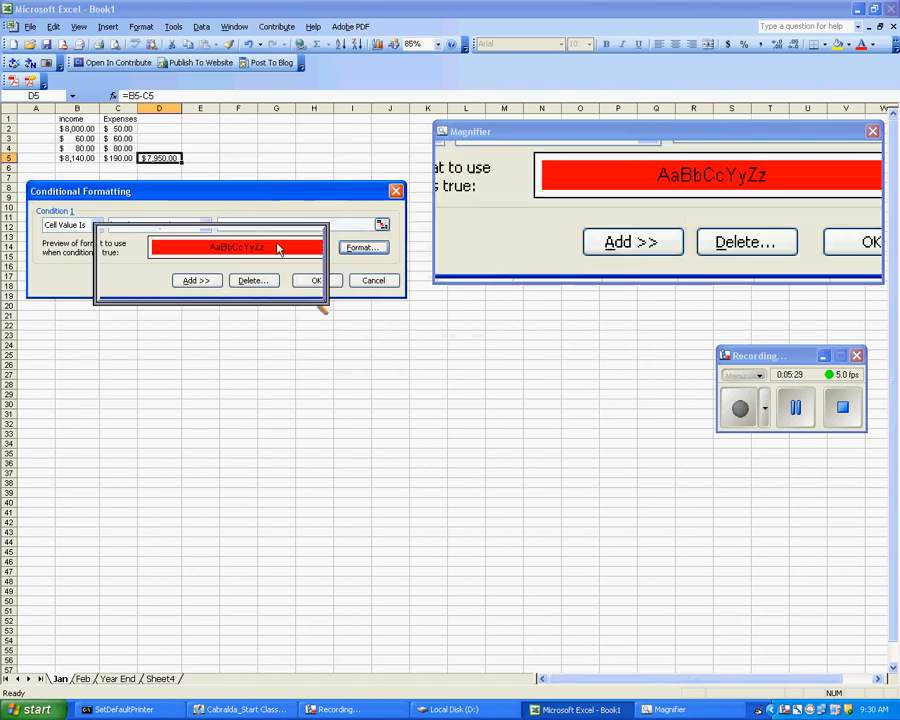
pyautogui.click(318, 279)
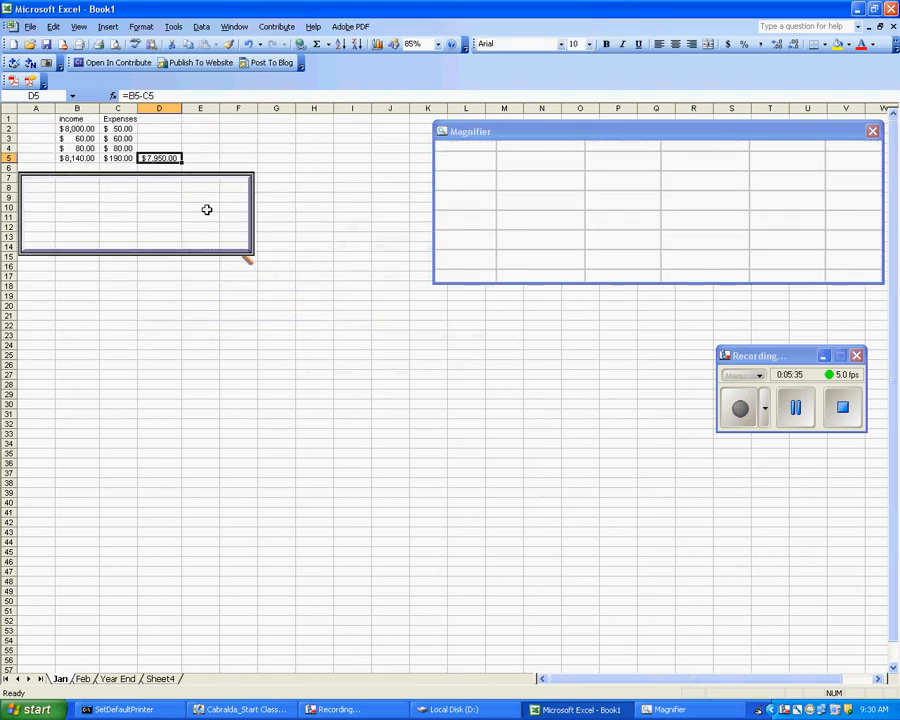
# - Change the first January expense in C2 to 9000 and widen column D to fit the balance in D5
pyautogui.click(122, 129)
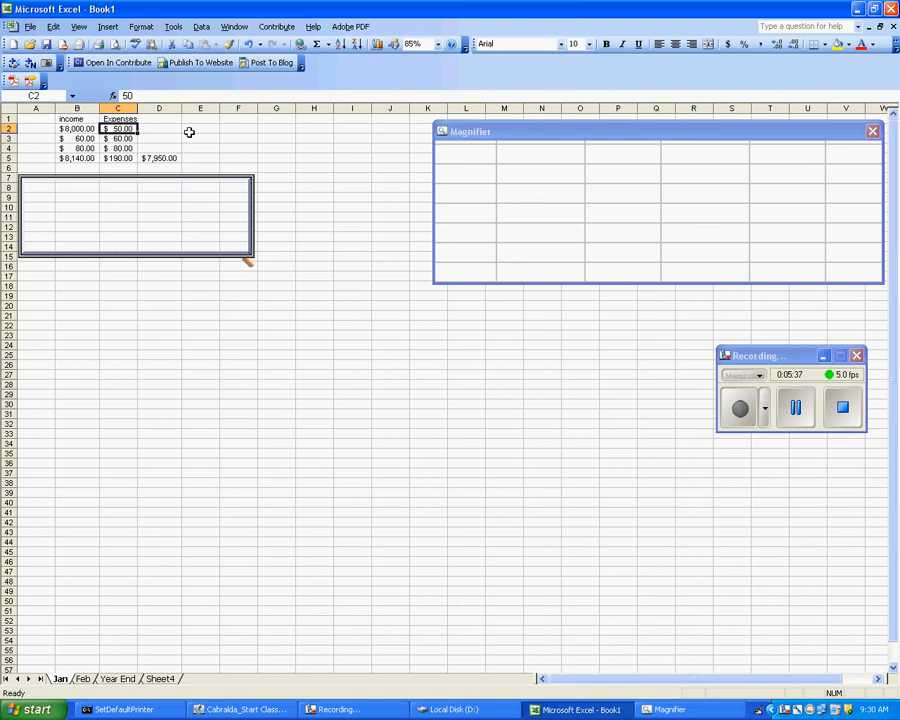
pyautogui.write('90')
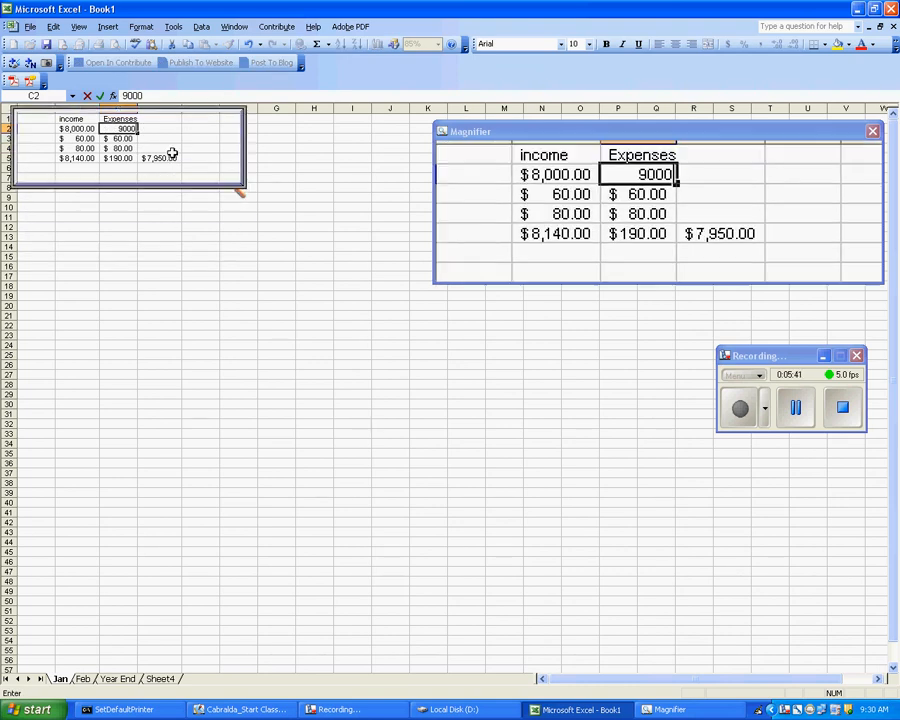
pyautogui.press('Return')
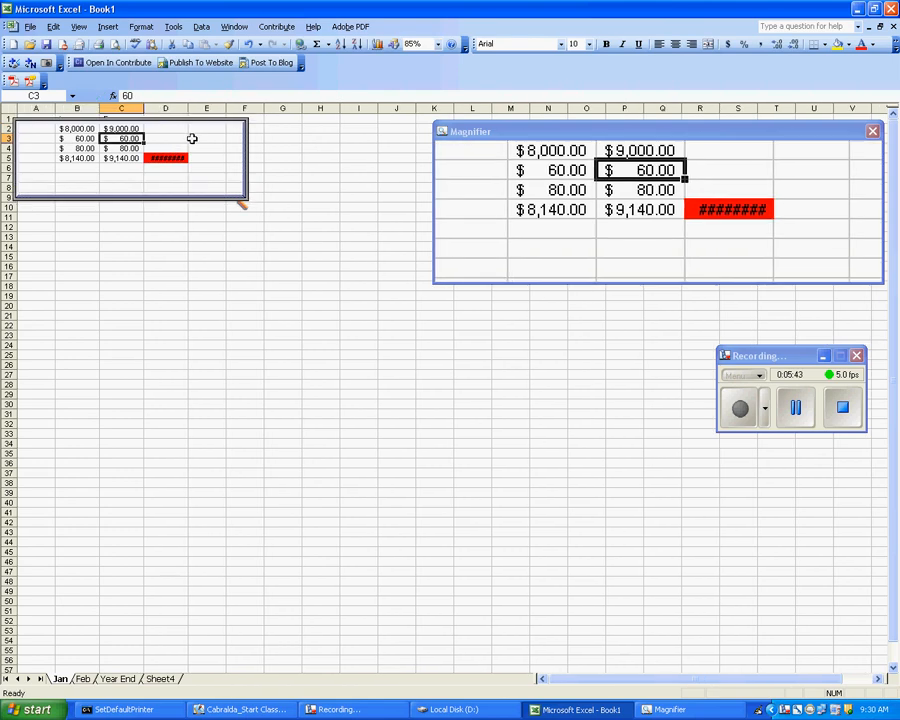
pyautogui.moveTo(188, 111); pyautogui.dragTo(196, 111)
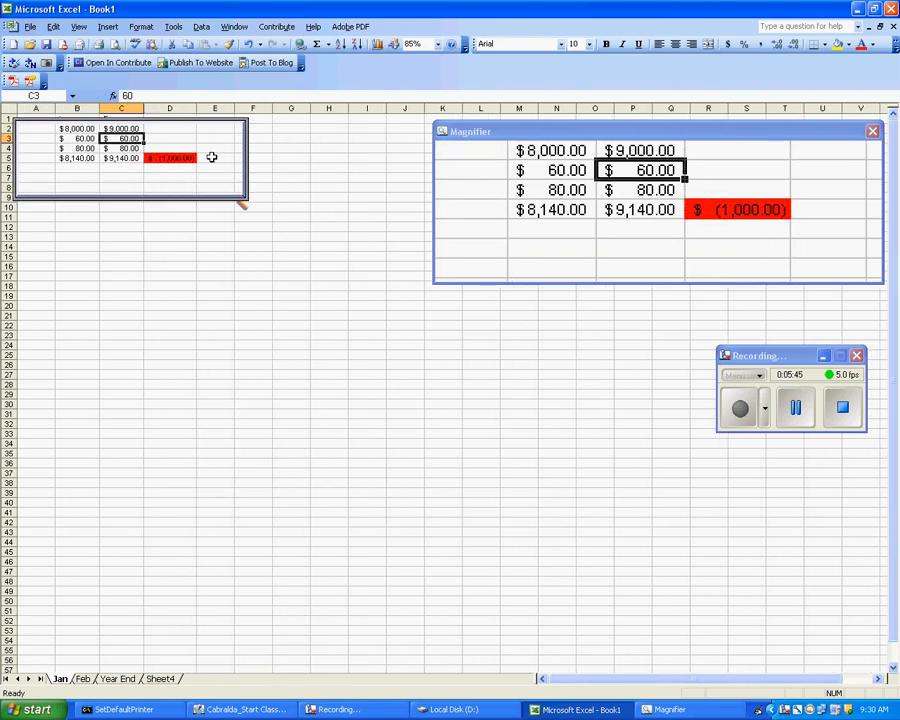
# - Change the first January expense in C2 to 5
pyautogui.click(128, 128)
pyautogui.write('5')
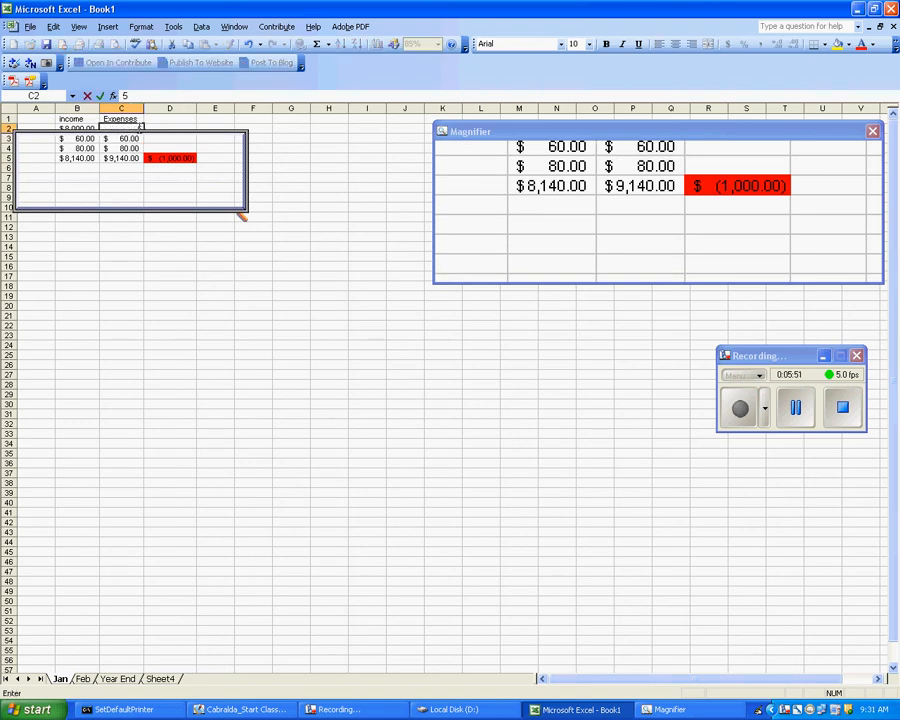
pyautogui.press('Return')
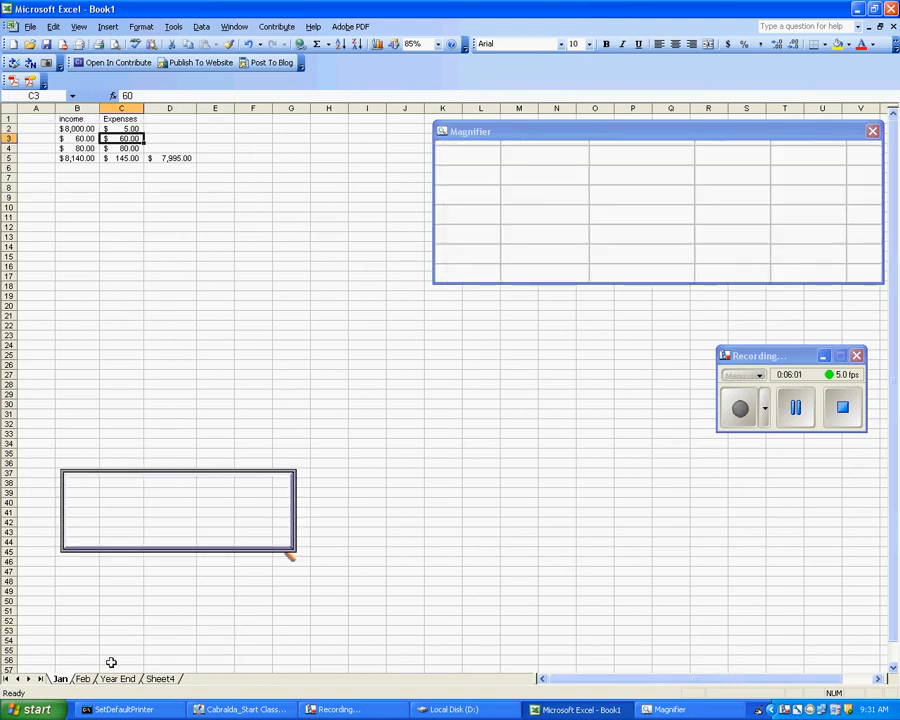
# - Replace the January entry in B2 of the Year End sheet with a link to the balance in cell D5 of the Jan sheet
pyautogui.click(118, 680)
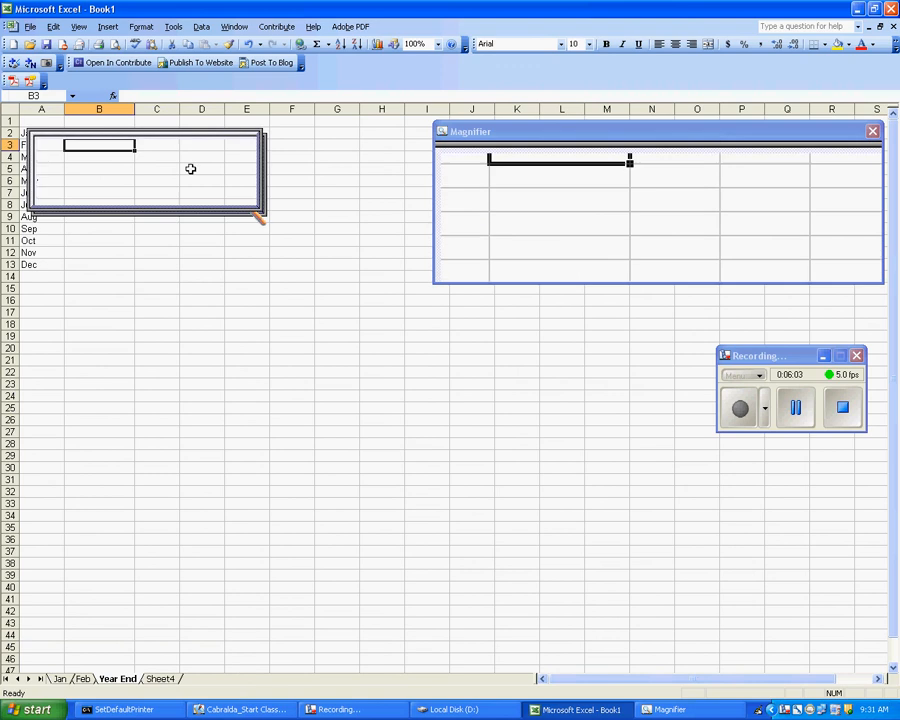
pyautogui.click(128, 132)
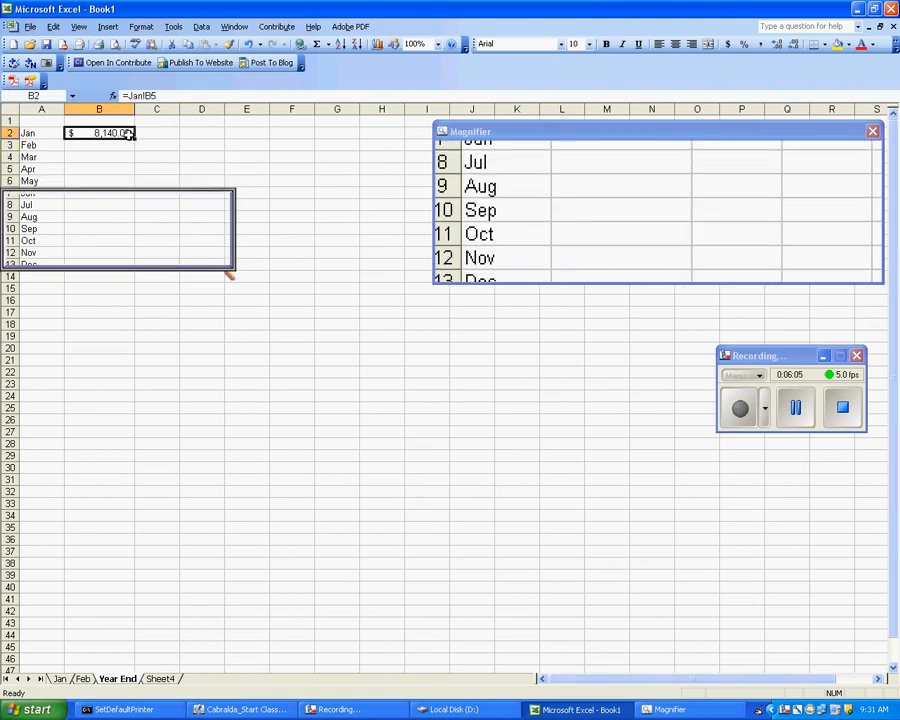
pyautogui.write('=')
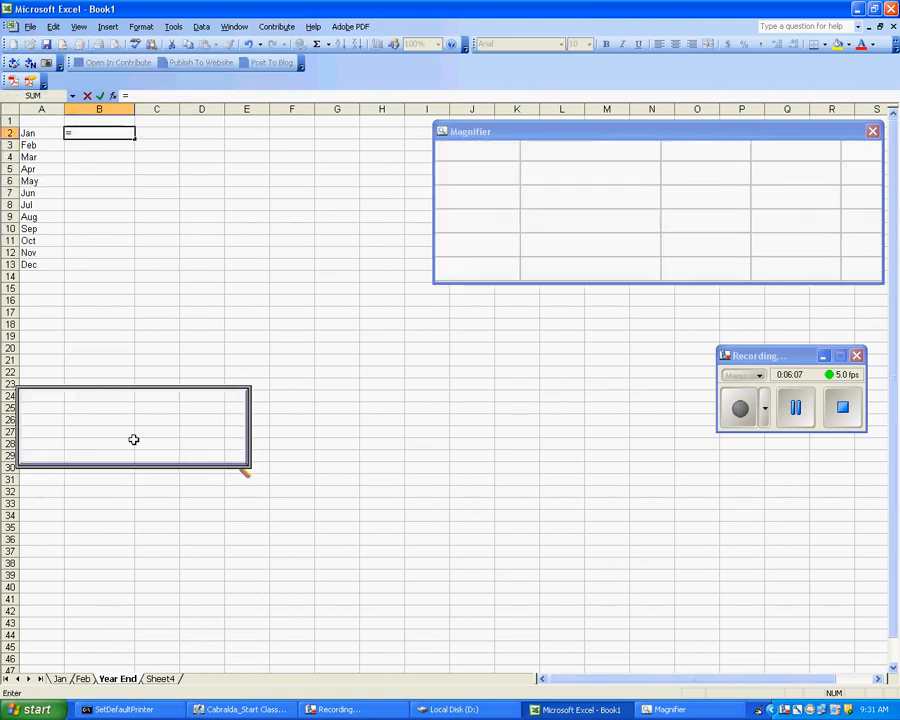
pyautogui.click(60, 679)
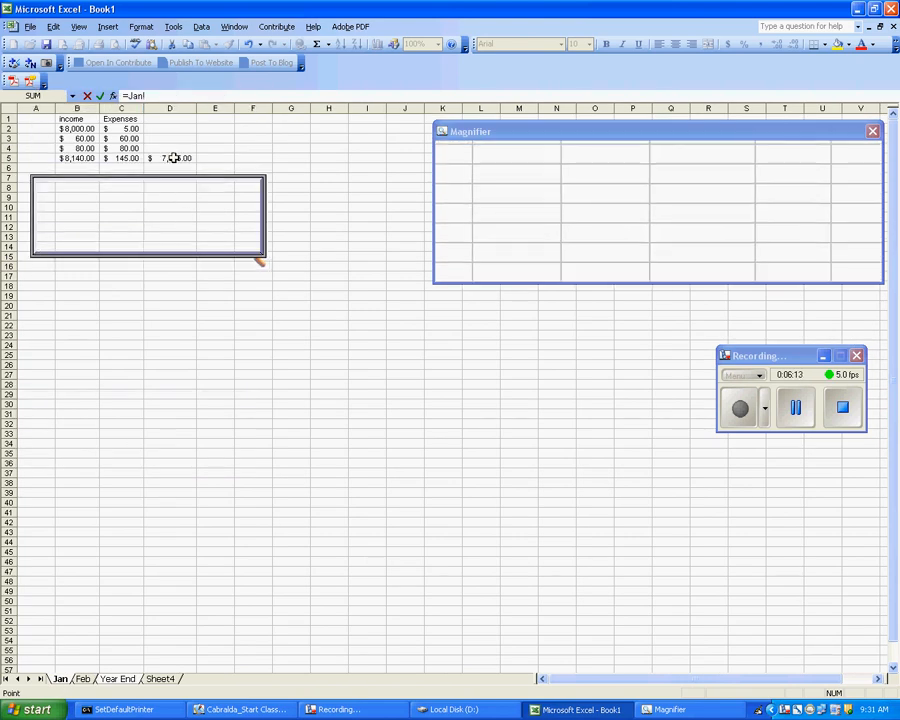
pyautogui.click(174, 158)
pyautogui.press('Return')
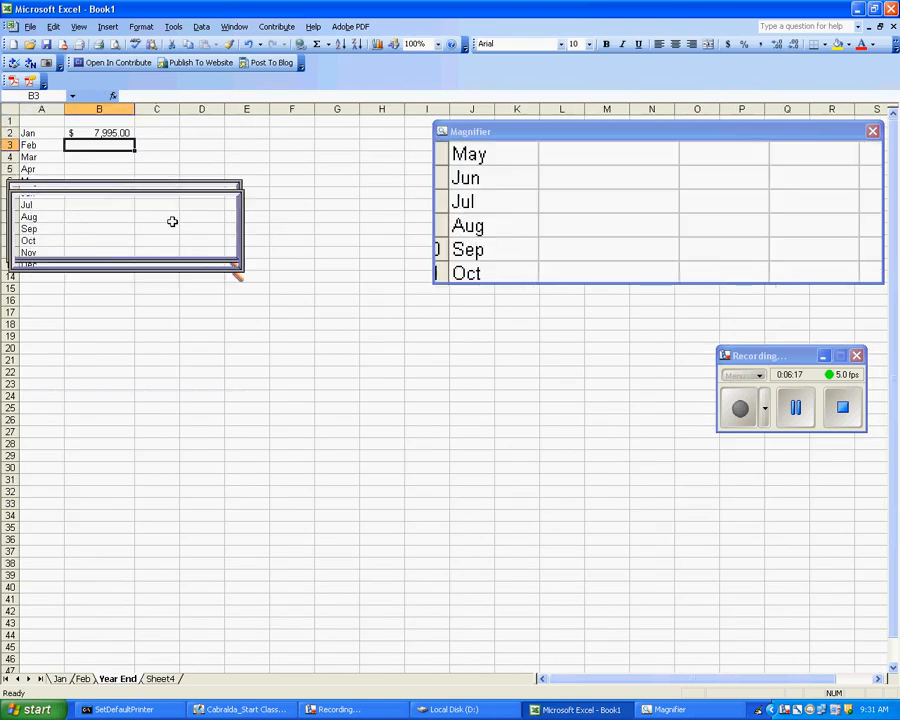
pyautogui.click(60, 679)
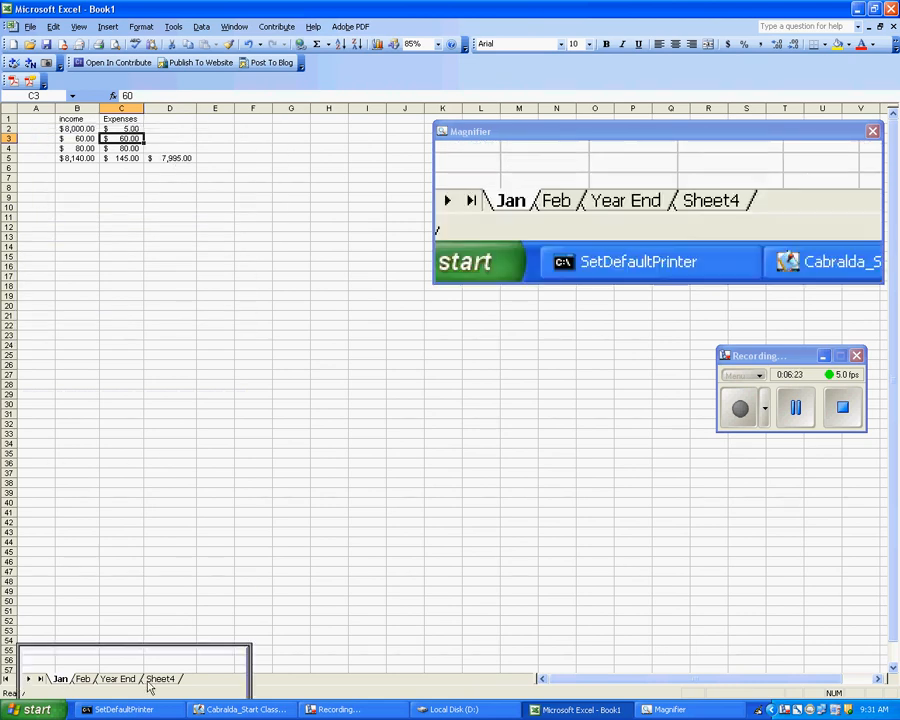
pyautogui.click(117, 679)
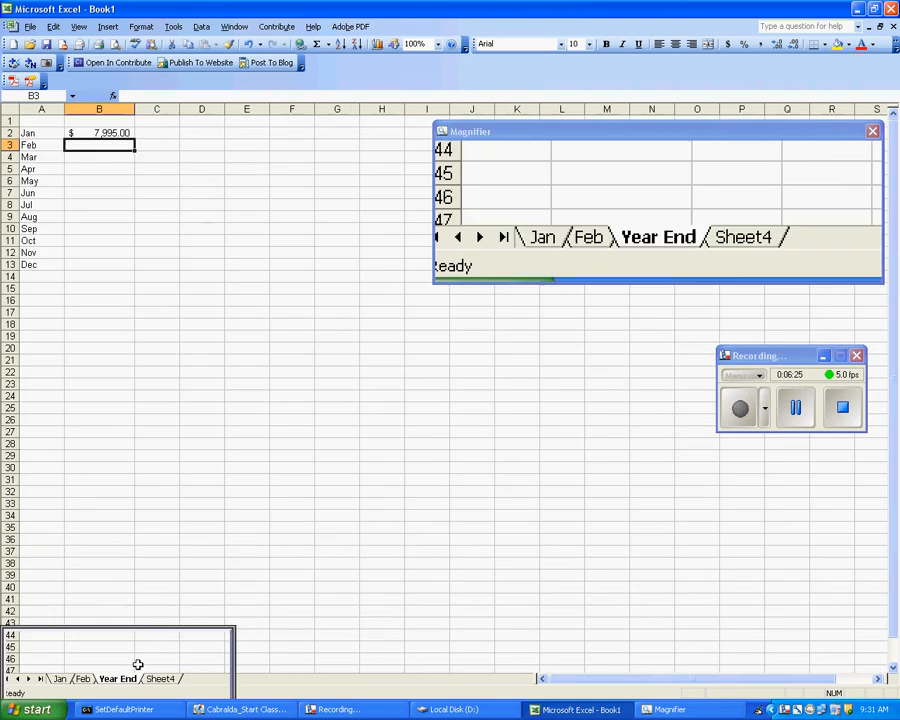